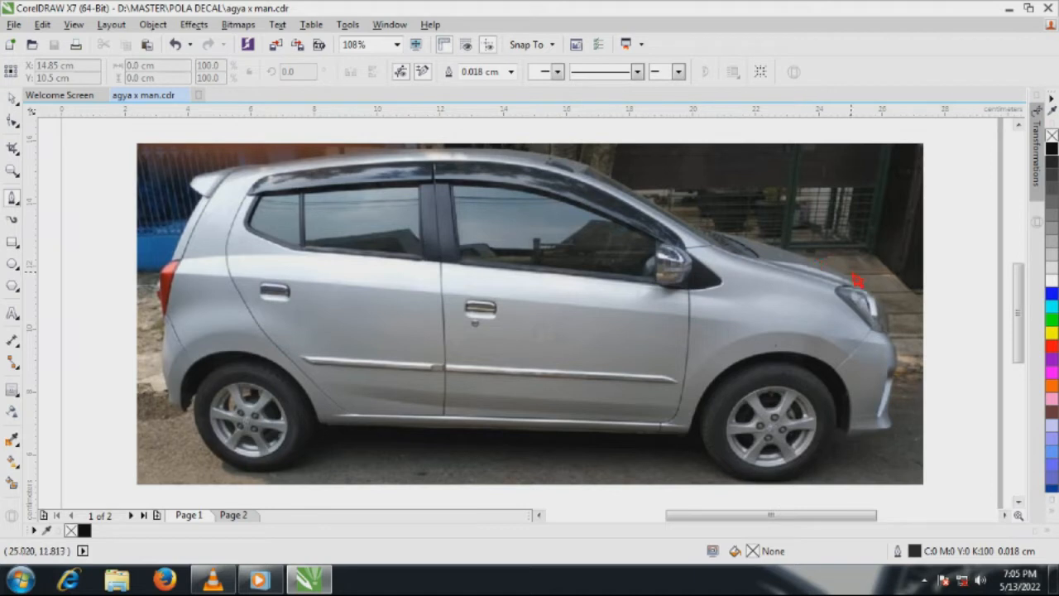
Examine the grey body silhouette laid over the side-view car photo as the tracing example
scroll(584, 333, down, 3)
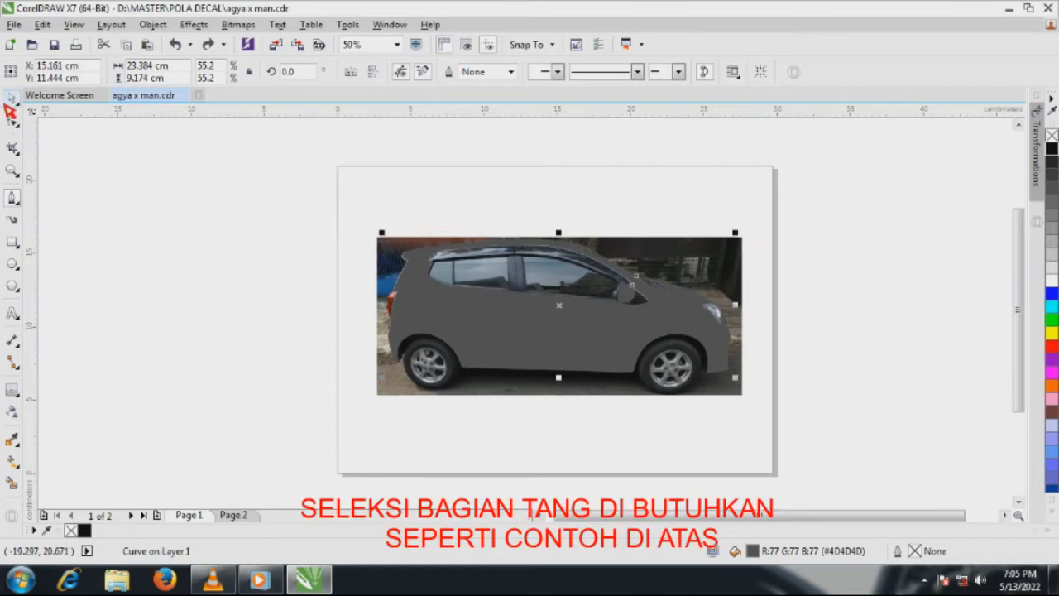
click(7, 103)
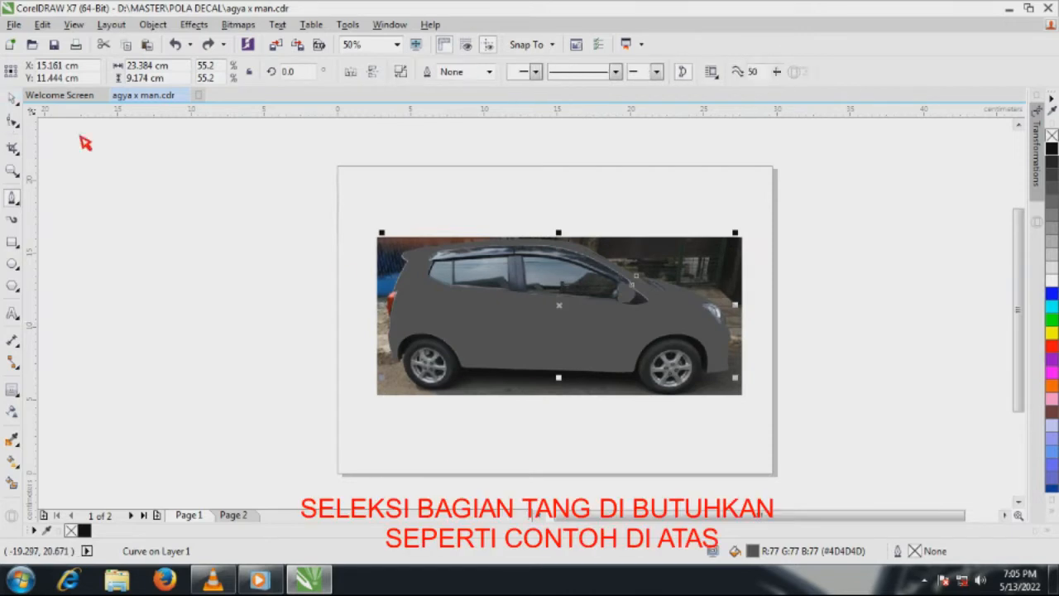
click(154, 189)
click(493, 331)
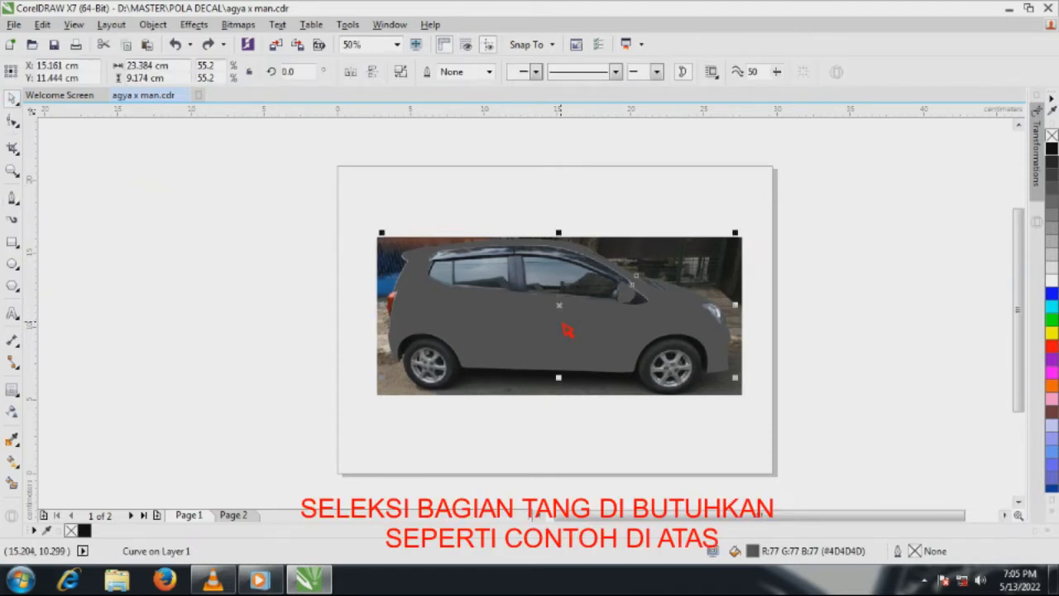
scroll(567, 329, up, 2)
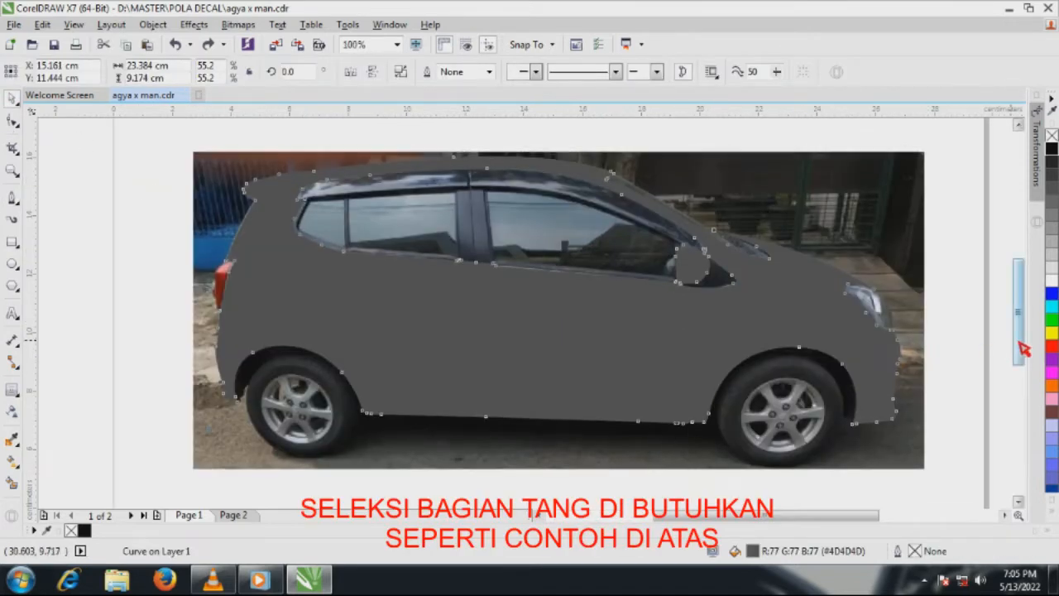
drag(1019, 351, 1021, 341)
click(956, 326)
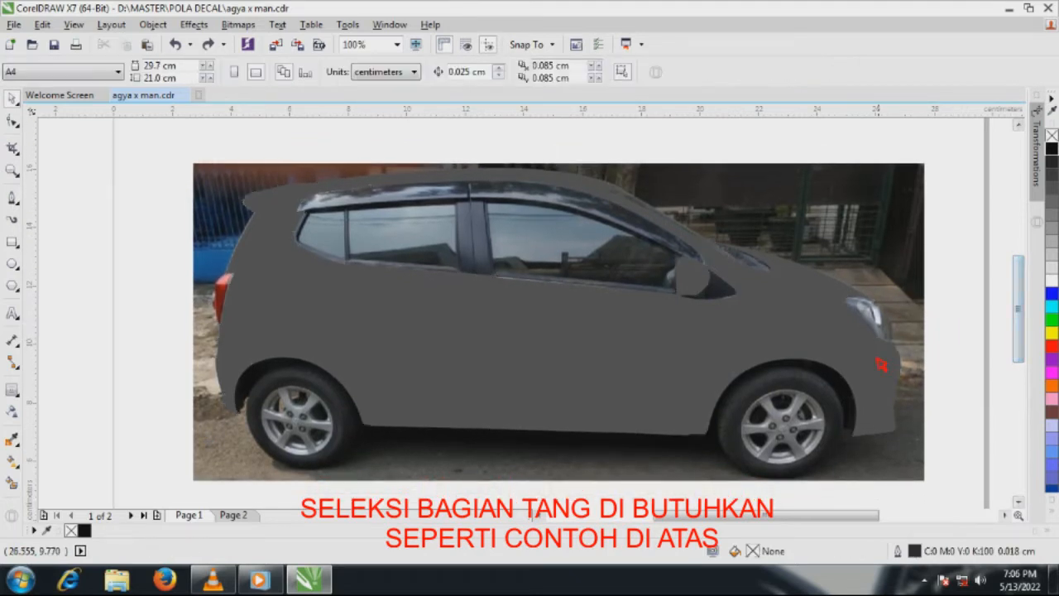
Delete the grey body silhouette from the car photo and activate the Pen tool near the windshield base
click(826, 362)
drag(799, 343, 803, 267)
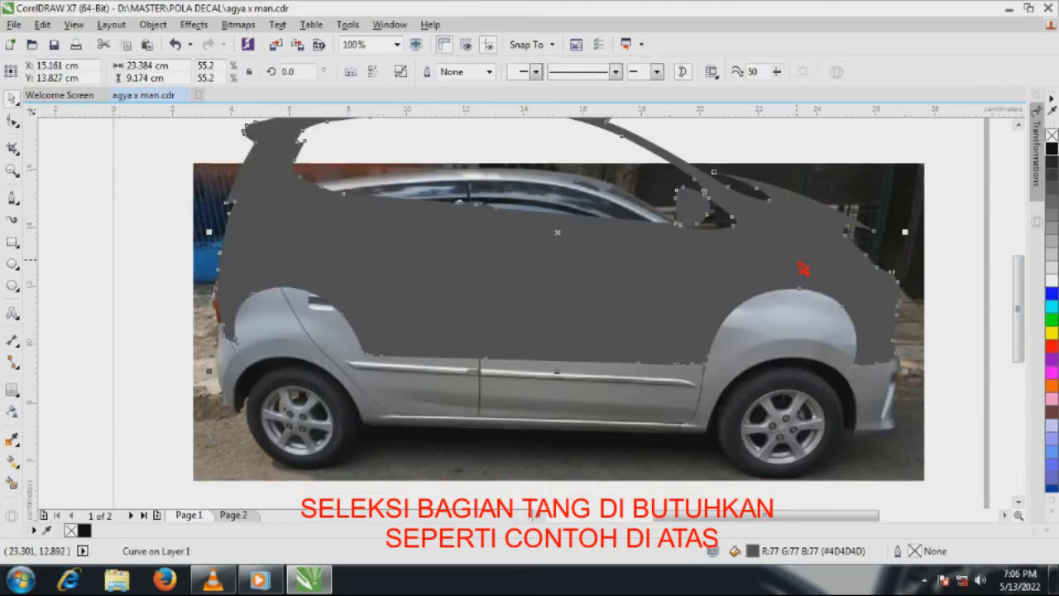
key(ctrl+z)
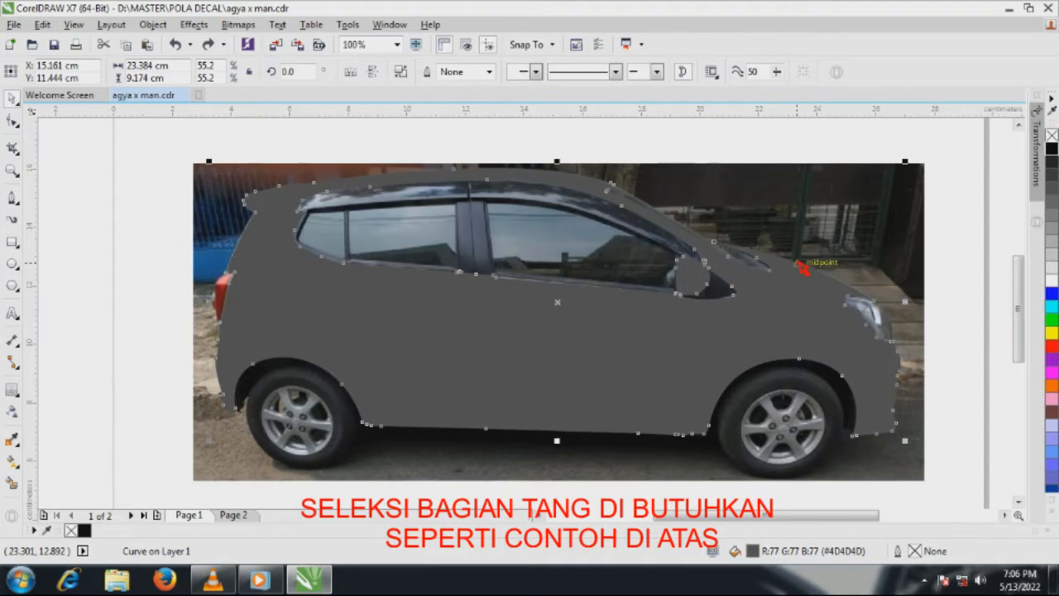
key(Delete)
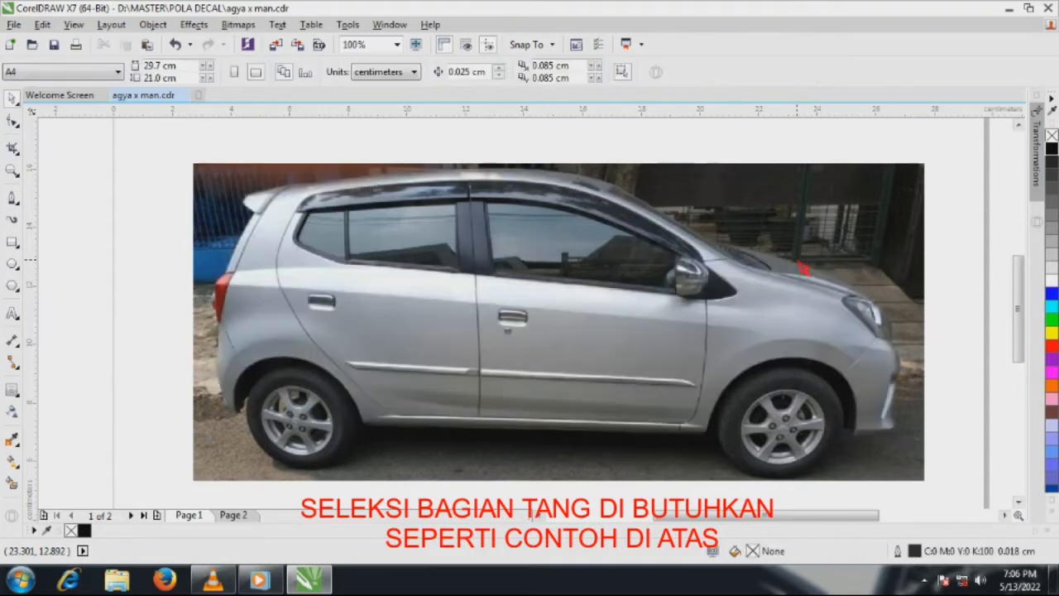
click(13, 200)
scroll(737, 266, up, 2)
scroll(629, 329, down, 1)
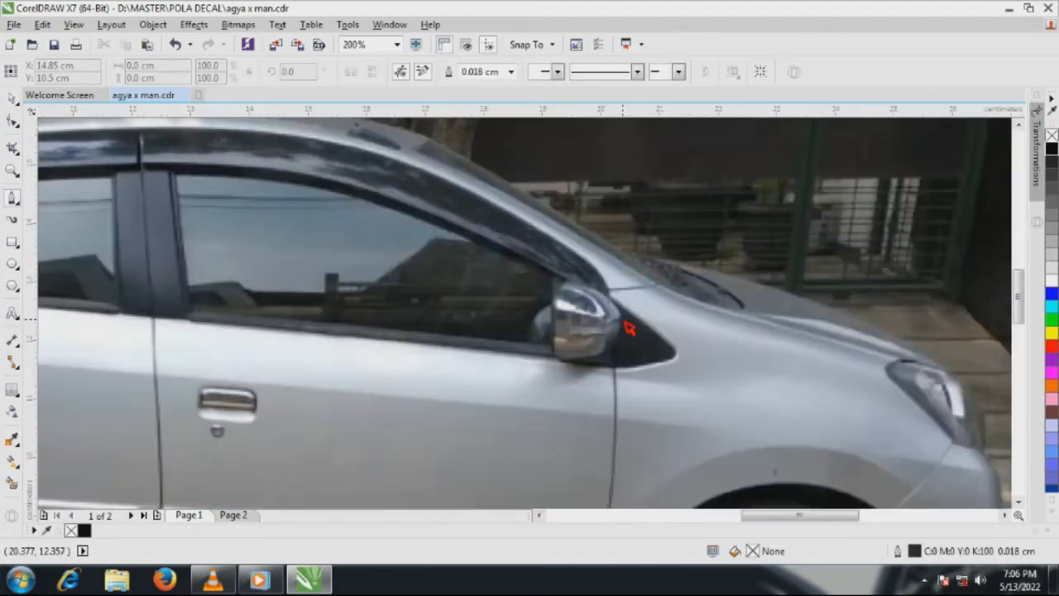
scroll(658, 271, up, 2)
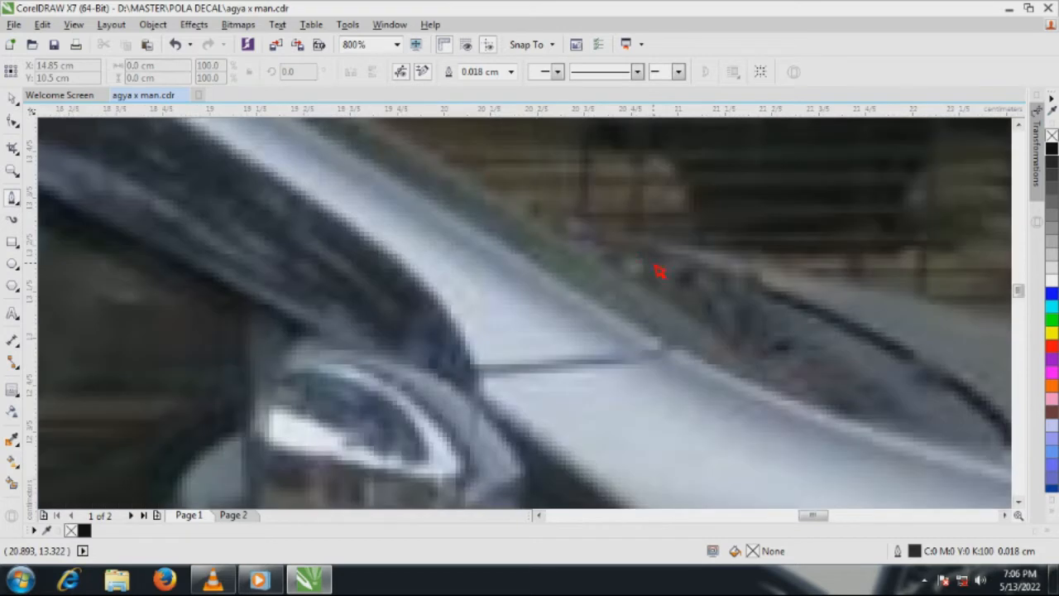
click(568, 228)
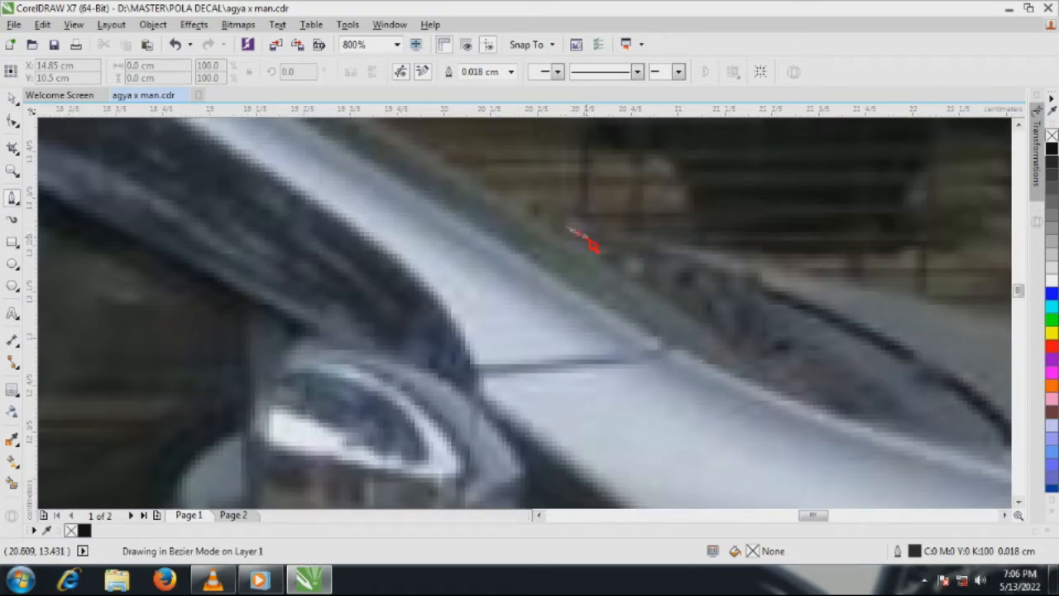
double_click(592, 240)
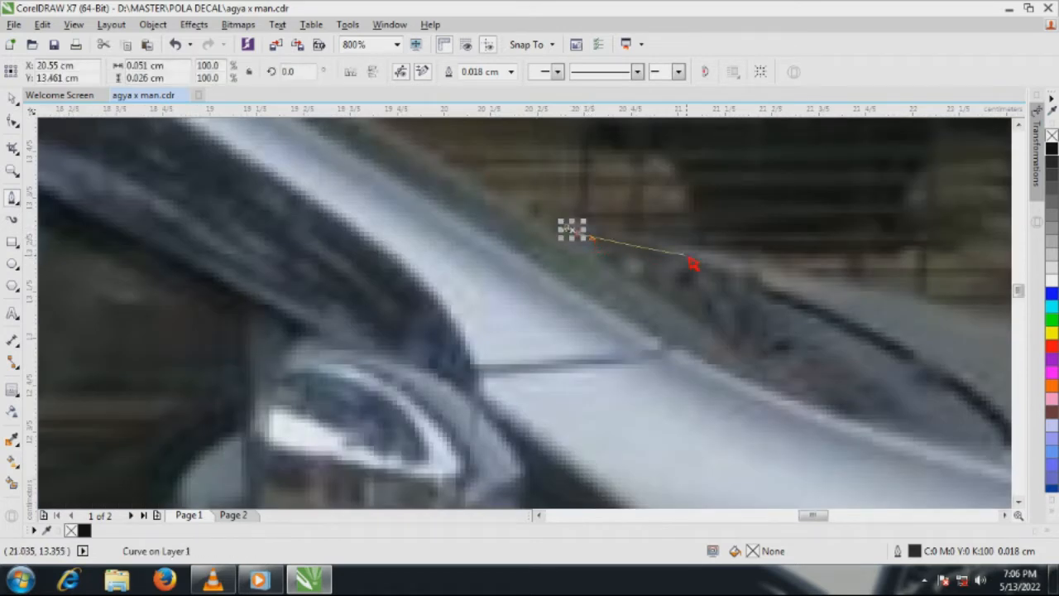
key(ctrl+z)
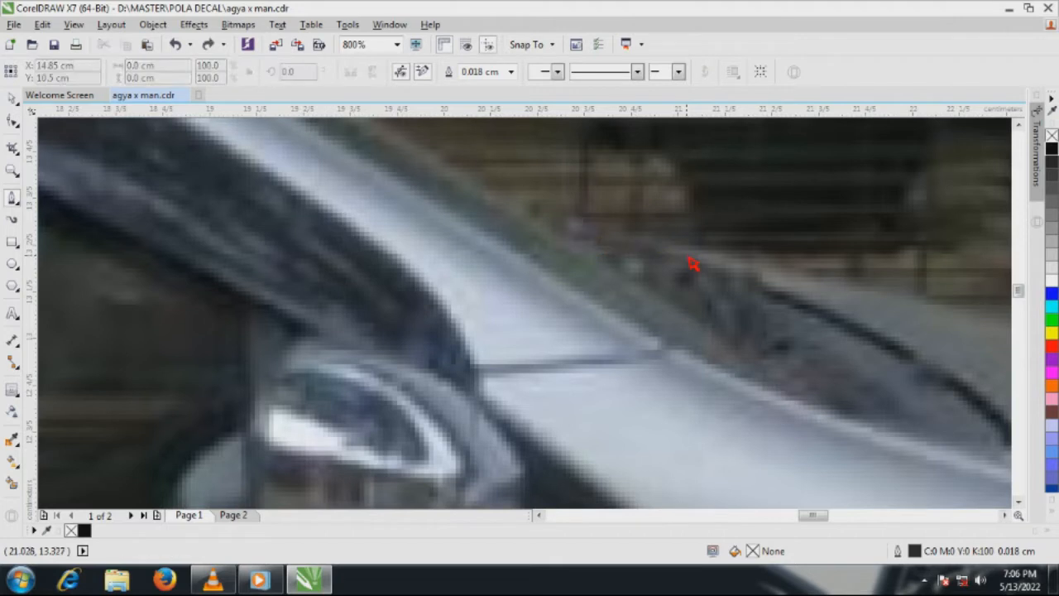
click(569, 230)
double_click(588, 242)
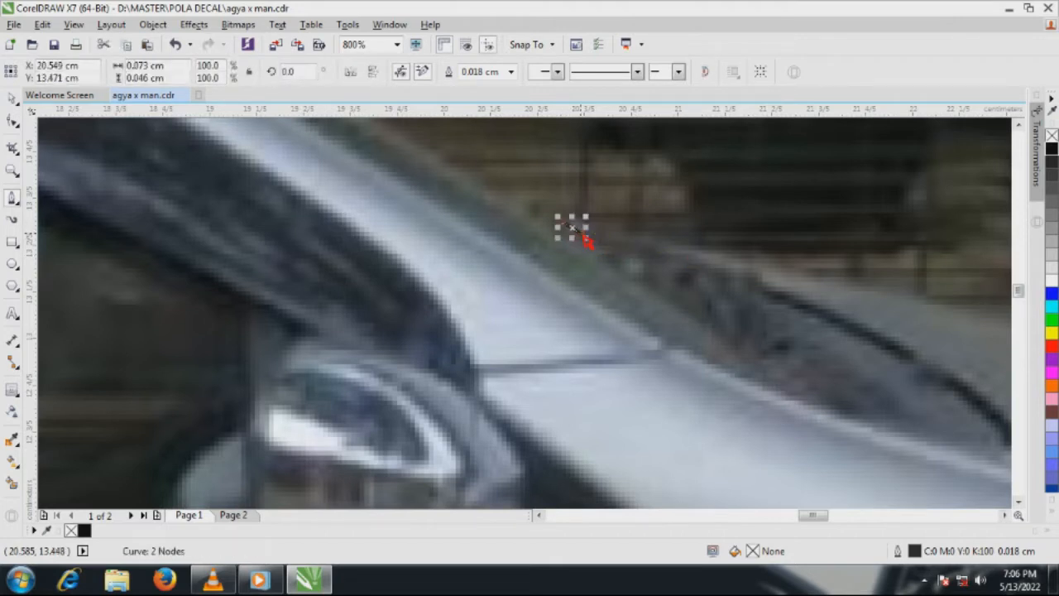
key(ctrl+z)
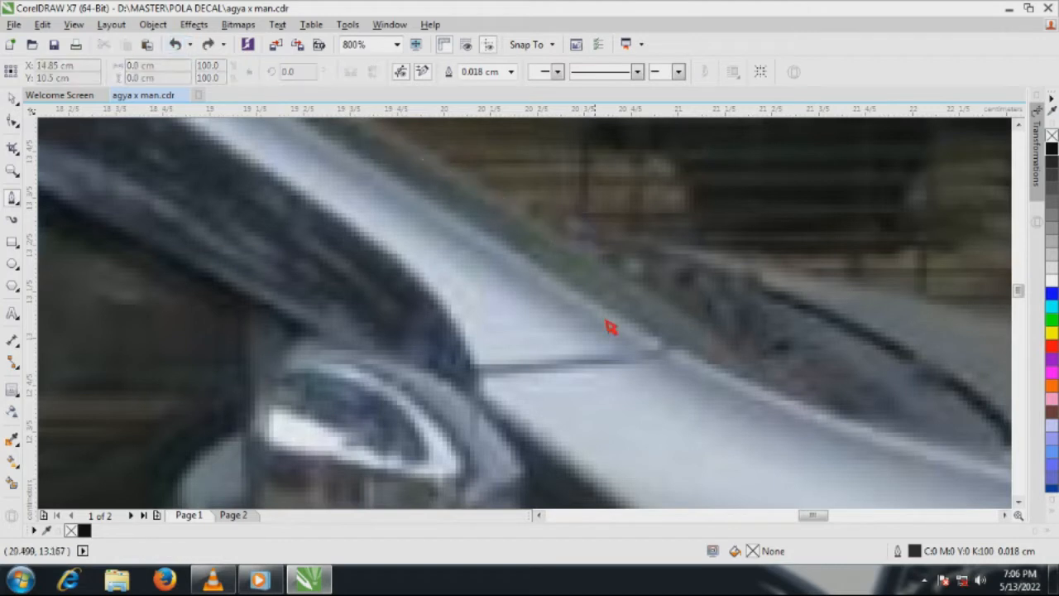
Place the first node at the windshield base and set the default graphic outline to yellow with Hairline width
click(566, 223)
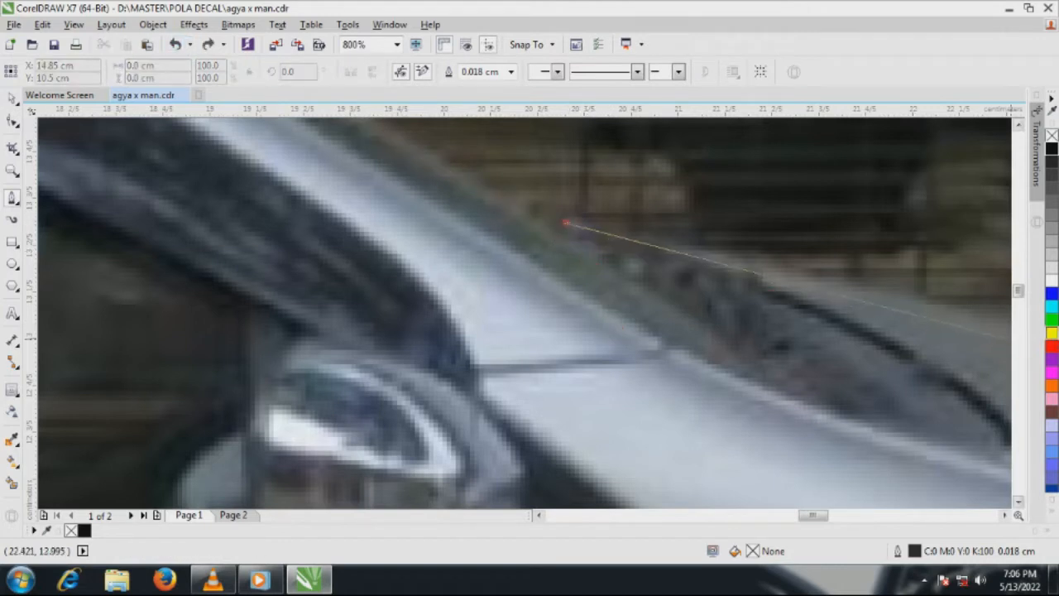
right_click(1053, 333)
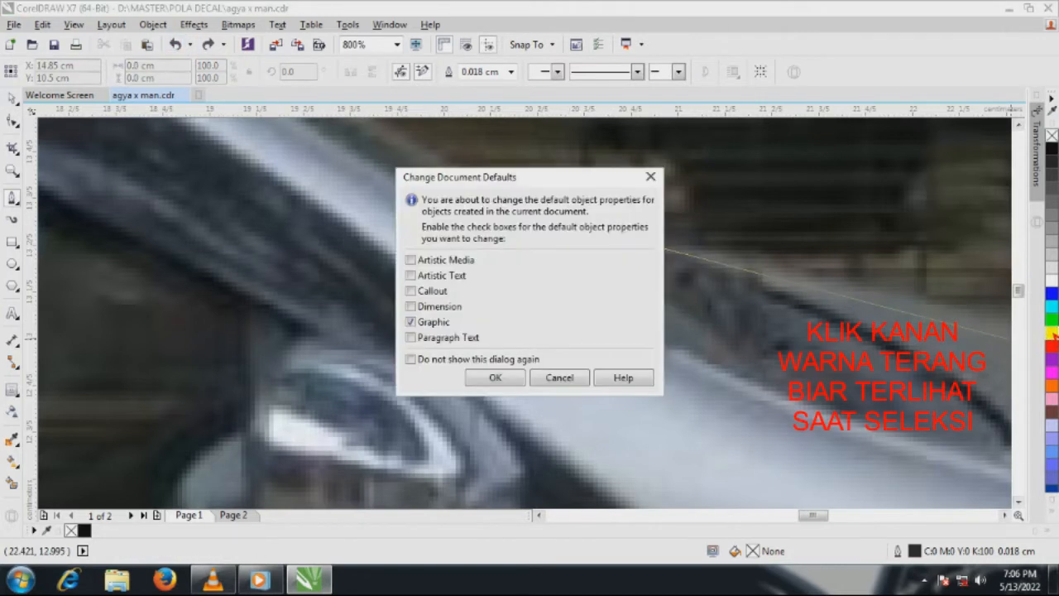
click(496, 379)
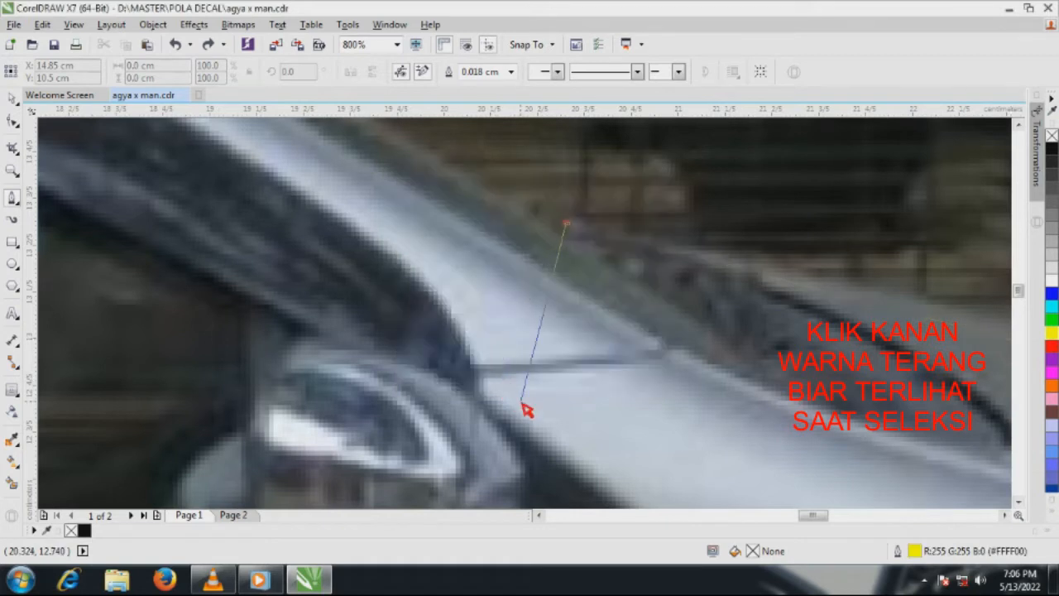
click(511, 72)
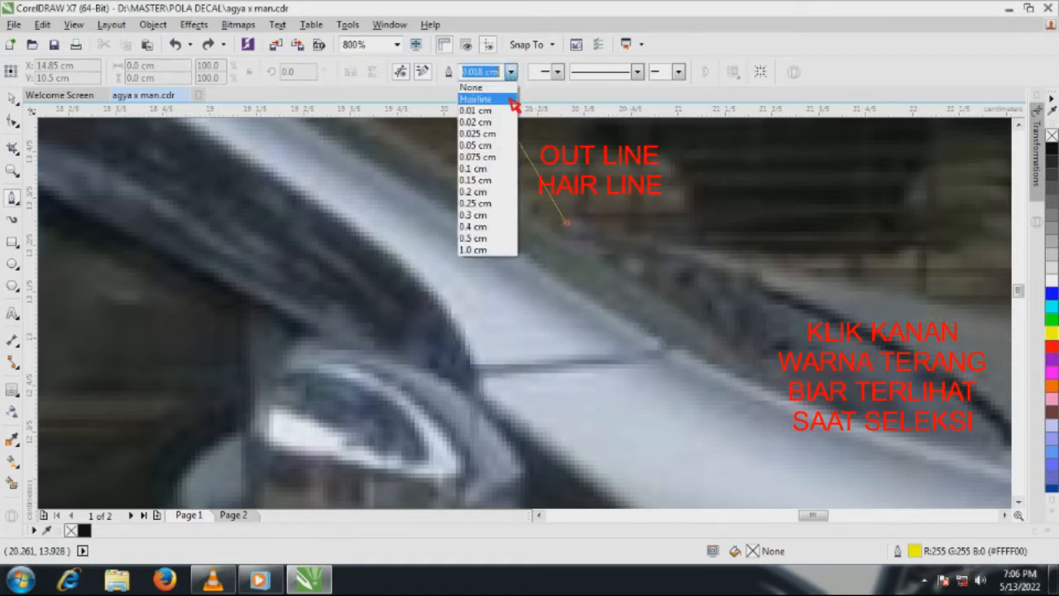
click(511, 99)
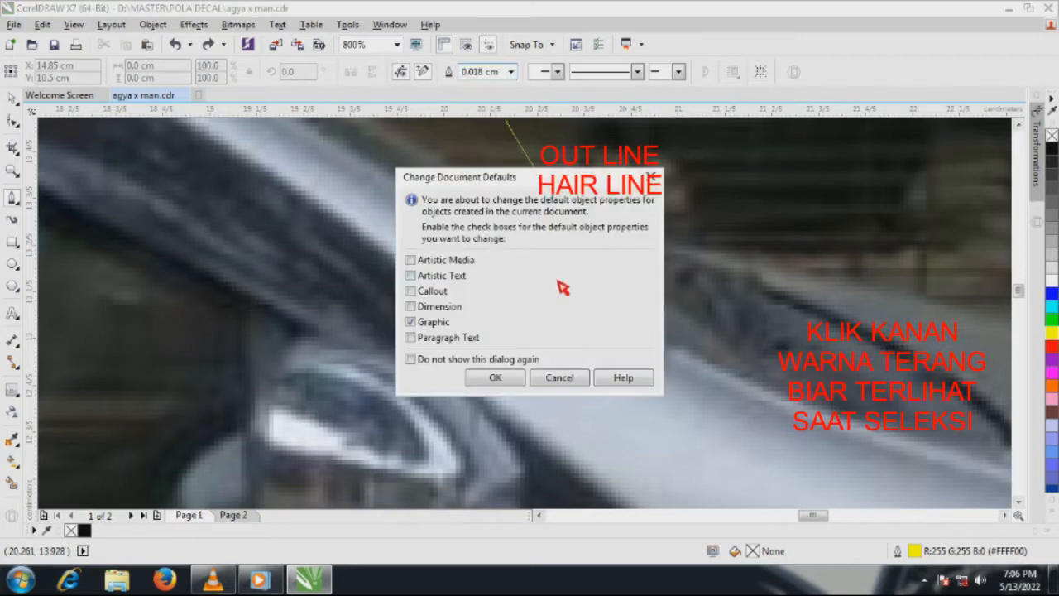
click(495, 377)
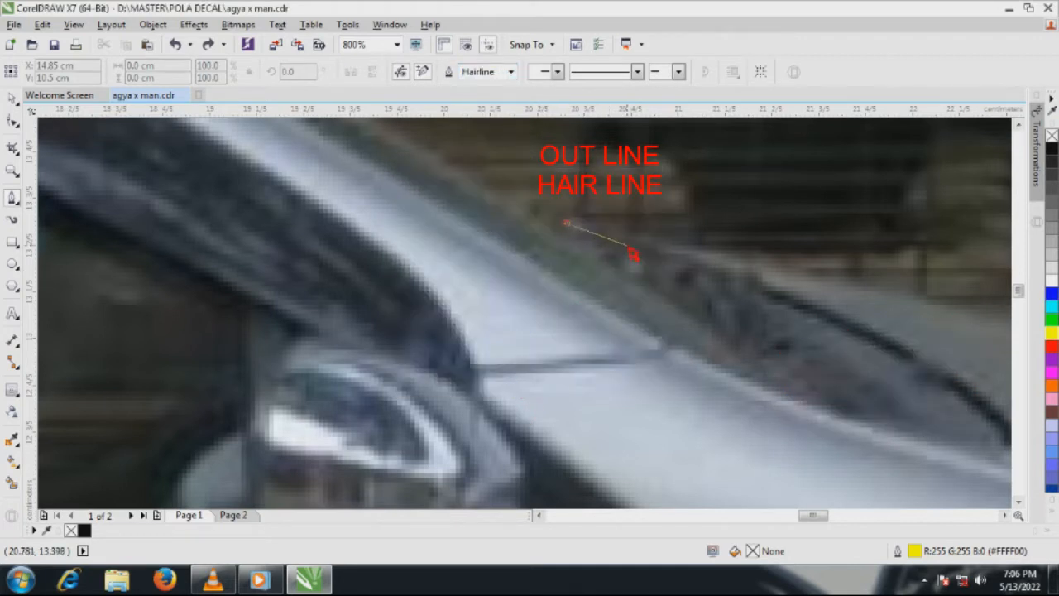
Trace a curve around the dark cowl area between windshield and hood, returning to the foot of the windshield pillar
drag(627, 245, 638, 246)
key(space)
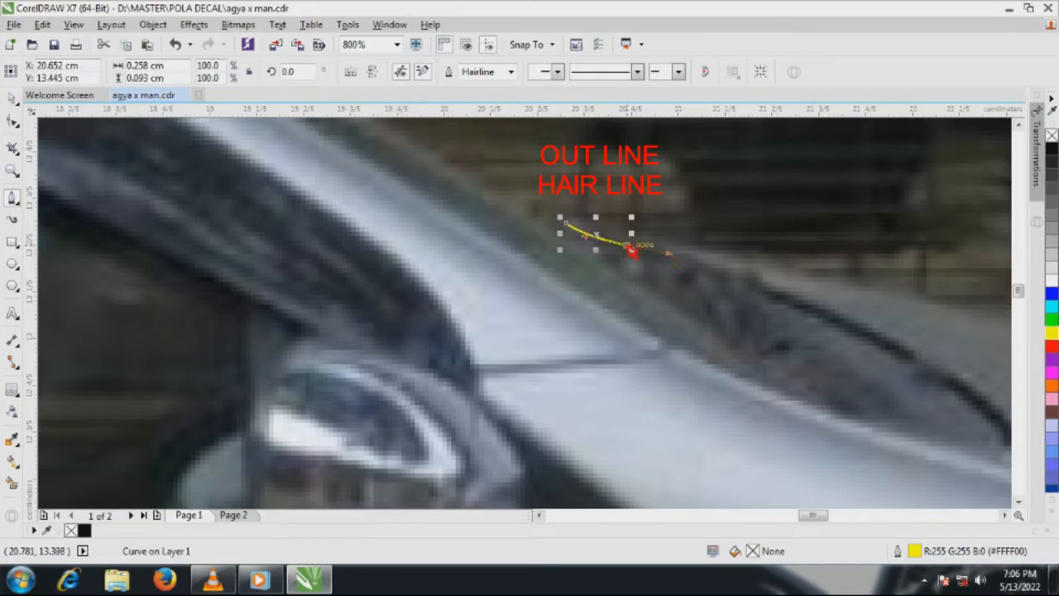
click(630, 249)
drag(945, 378, 902, 439)
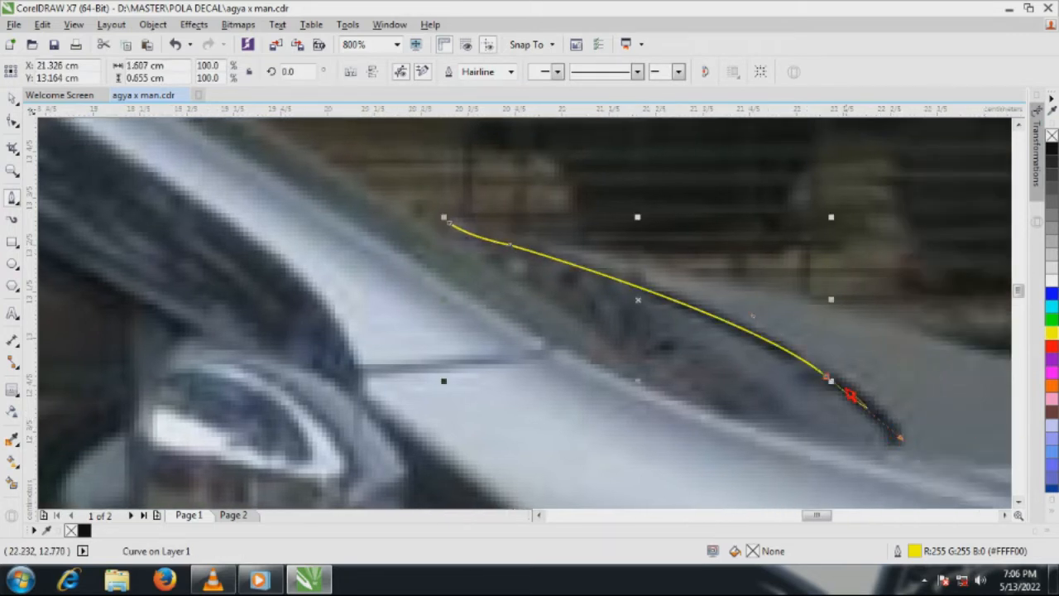
scroll(705, 248, down, 1)
scroll(800, 357, up, 1)
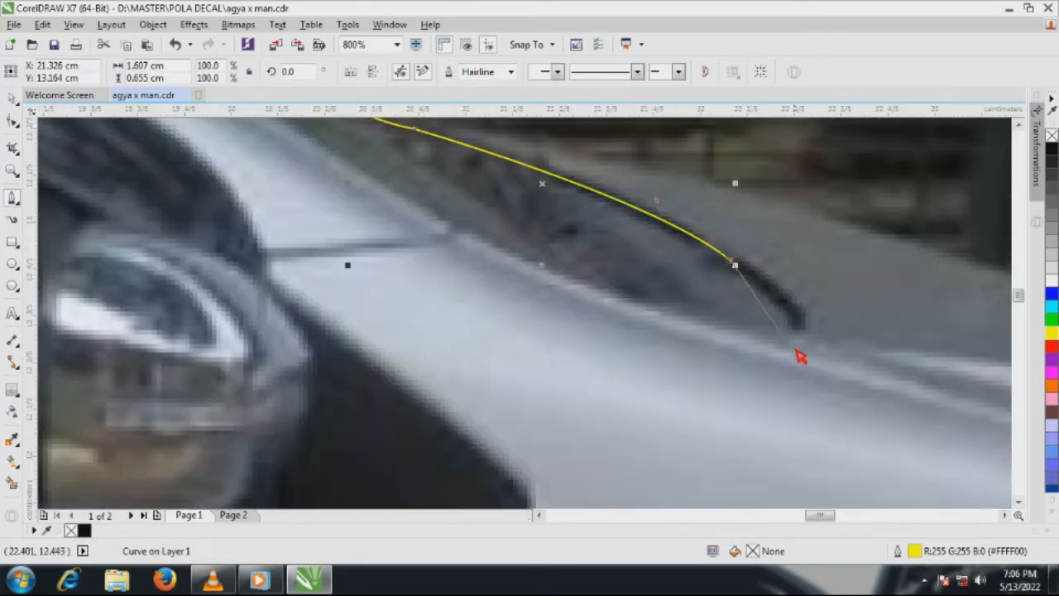
drag(795, 340, 749, 354)
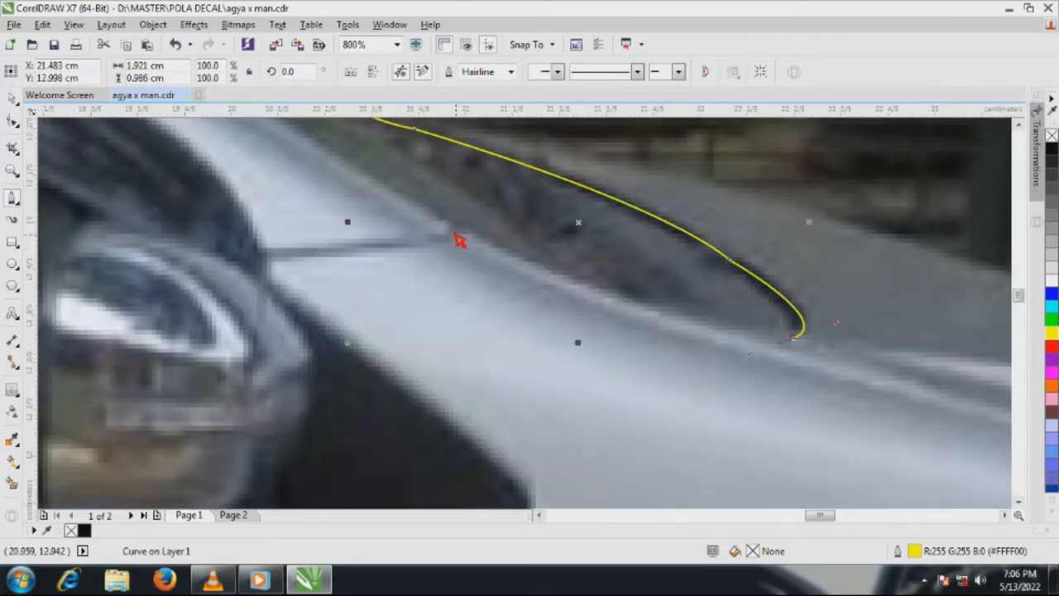
drag(408, 197, 357, 163)
Continue the curve up along the windshield pillar and rearward over the car's roof
scroll(903, 423, down, 2)
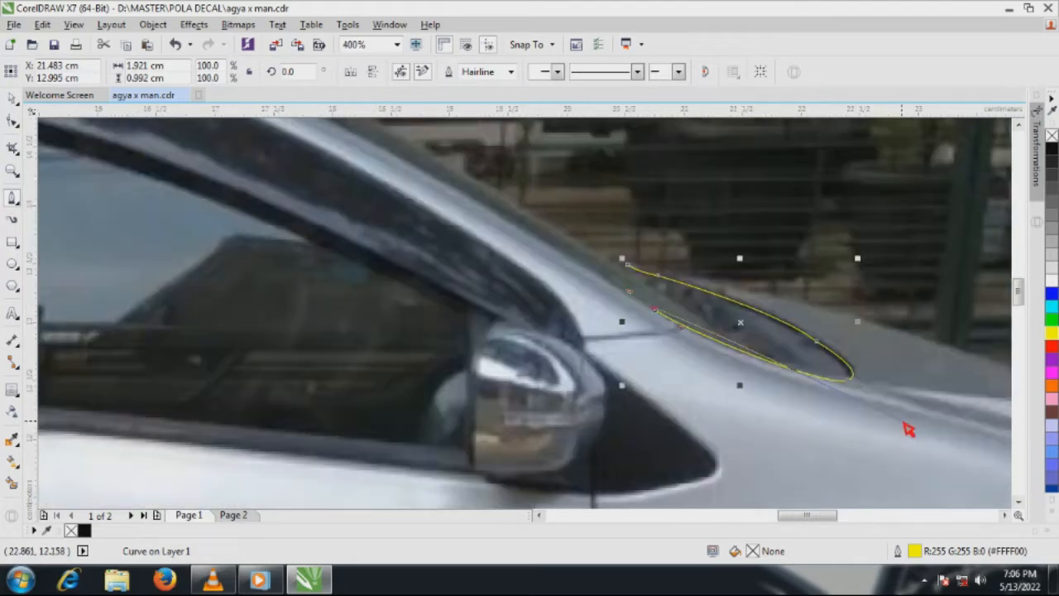
scroll(659, 292, up, 1)
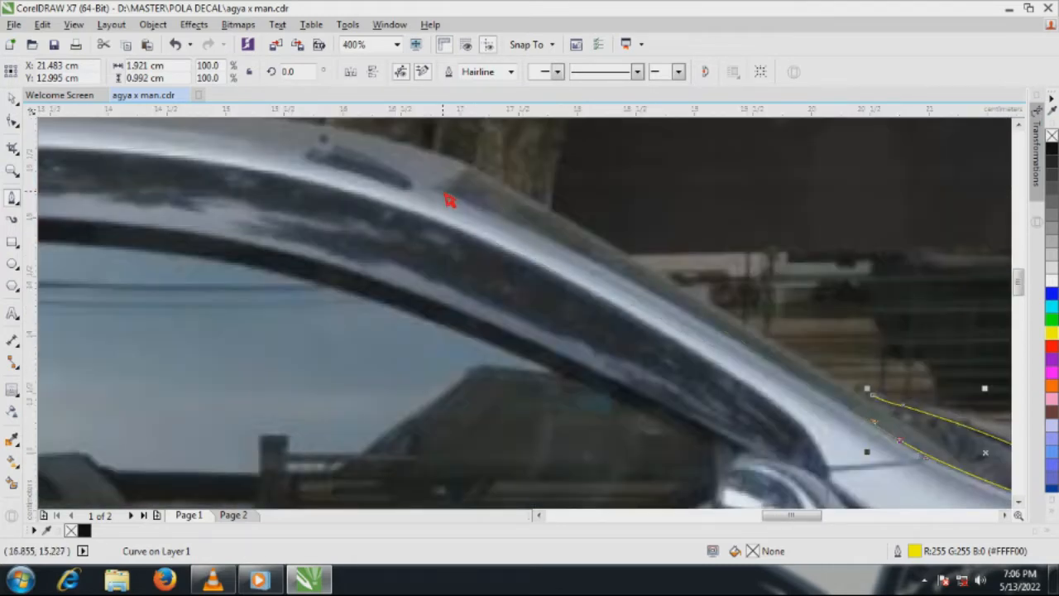
mouse_move(440, 197)
mouse_down()
mouse_move(326, 194)
mouse_move(279, 142)
mouse_move(442, 196)
mouse_up()
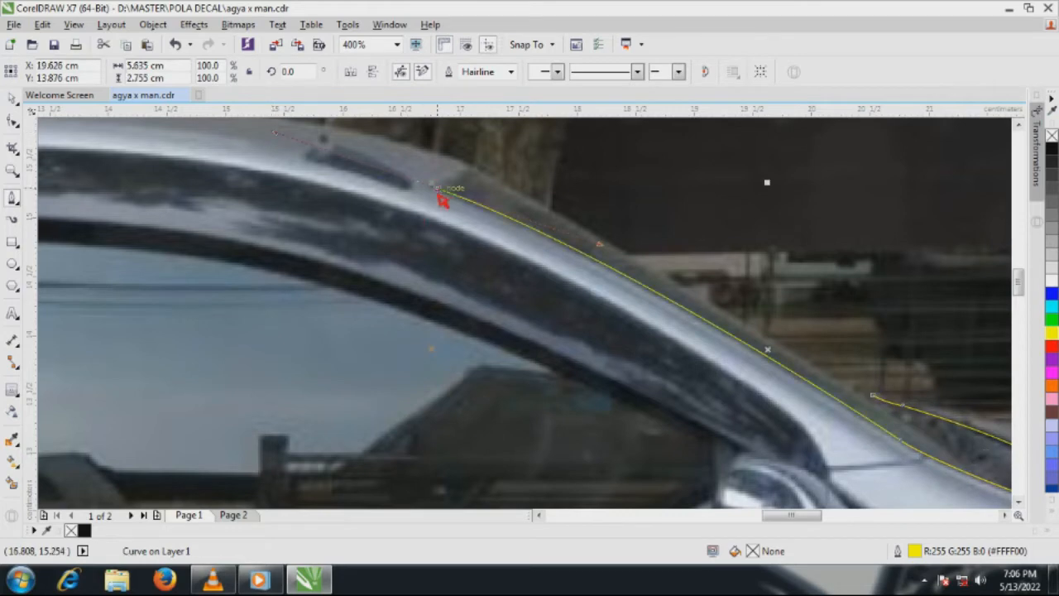
scroll(442, 196, up, 2)
scroll(525, 335, down, 1)
mouse_move(509, 263)
mouse_down()
mouse_move(520, 227)
mouse_move(515, 249)
mouse_up()
scroll(547, 269, down, 2)
drag(421, 251, 158, 288)
Trace the rear part of the roof and around the tip and underside of the rear spoiler
scroll(489, 259, down, 1)
scroll(489, 258, up, 1)
scroll(281, 286, up, 1)
click(277, 270)
scroll(221, 288, up, 1)
drag(151, 342, 151, 358)
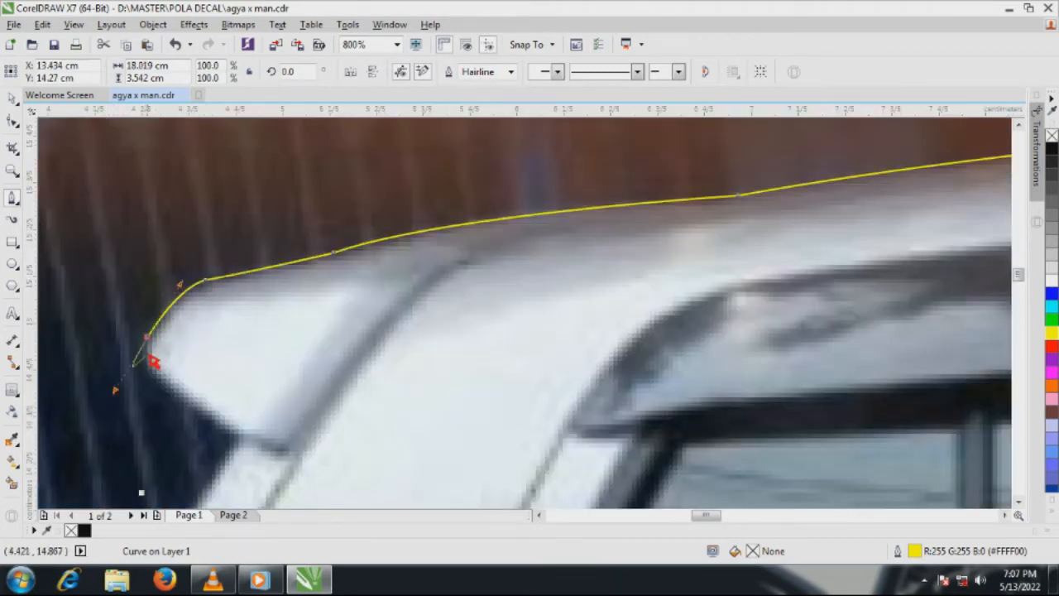
drag(183, 398, 216, 422)
click(231, 433)
Continue the outline from the corner under the spoiler down the rear body edge to the top of the tail light
scroll(464, 281, down, 2)
scroll(409, 334, up, 3)
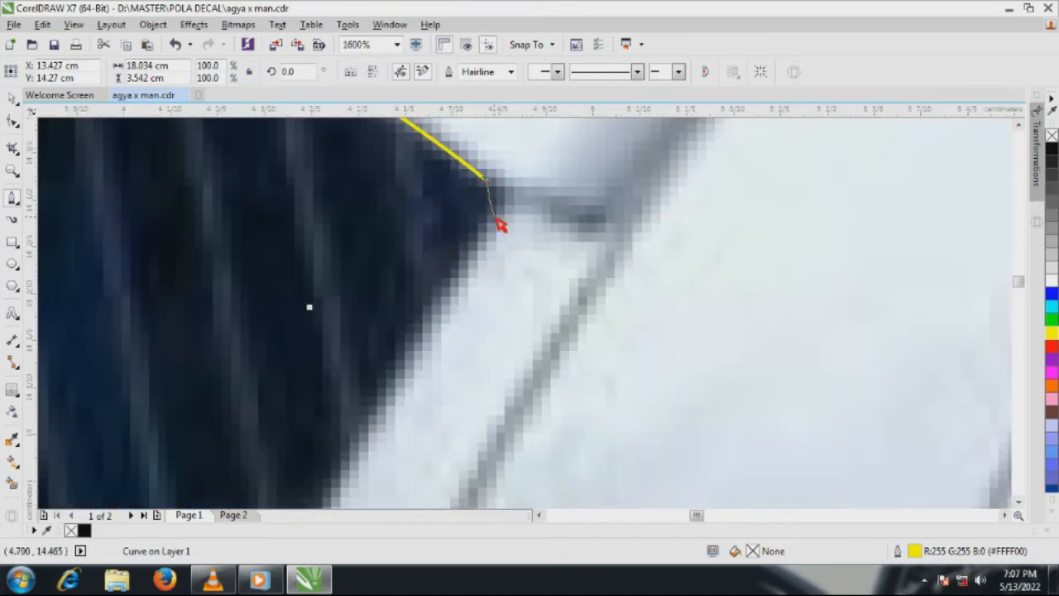
drag(495, 219, 477, 235)
scroll(548, 169, down, 3)
scroll(480, 294, up, 2)
scroll(480, 295, down, 1)
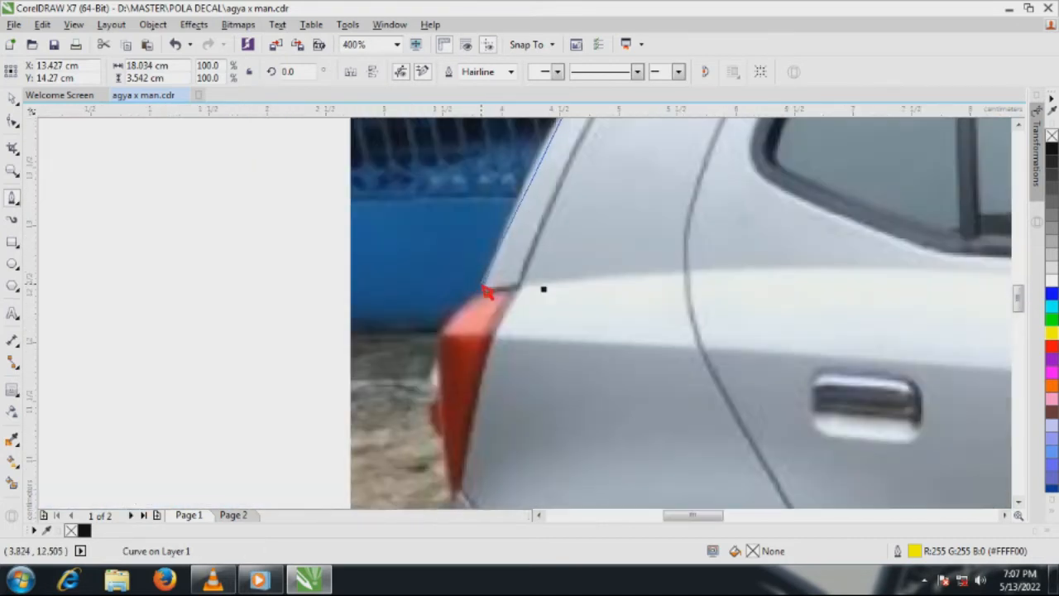
drag(451, 365, 428, 440)
alt+click(482, 284)
Trace the boundary between tail light and body panel down to the tail light's lower tip
scroll(483, 286, up, 2)
drag(498, 311, 539, 311)
click(620, 303)
scroll(580, 323, down, 2)
scroll(554, 295, up, 2)
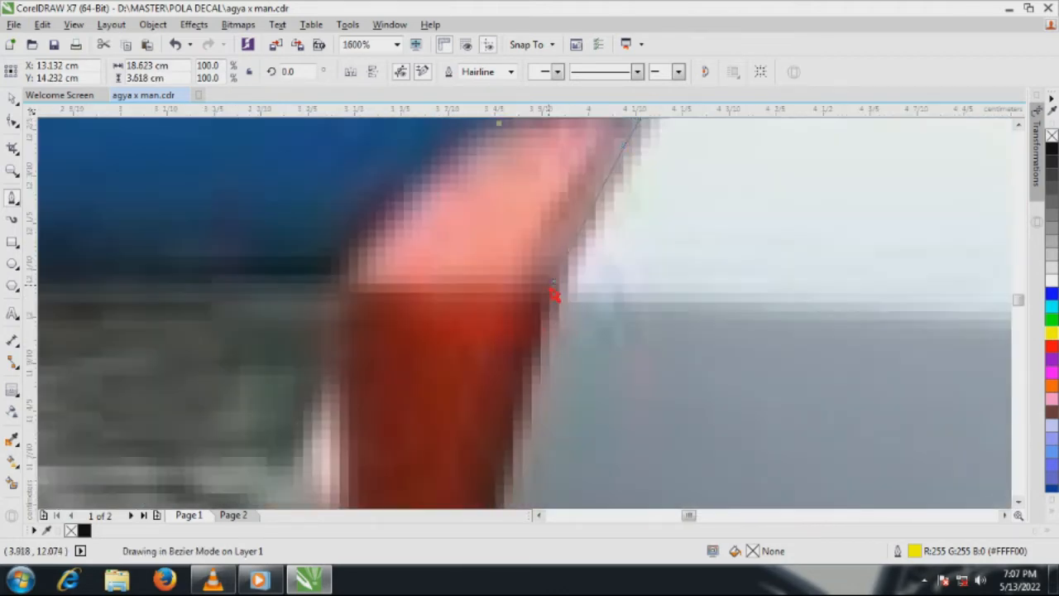
scroll(538, 331, down, 2)
scroll(509, 389, up, 1)
click(503, 399)
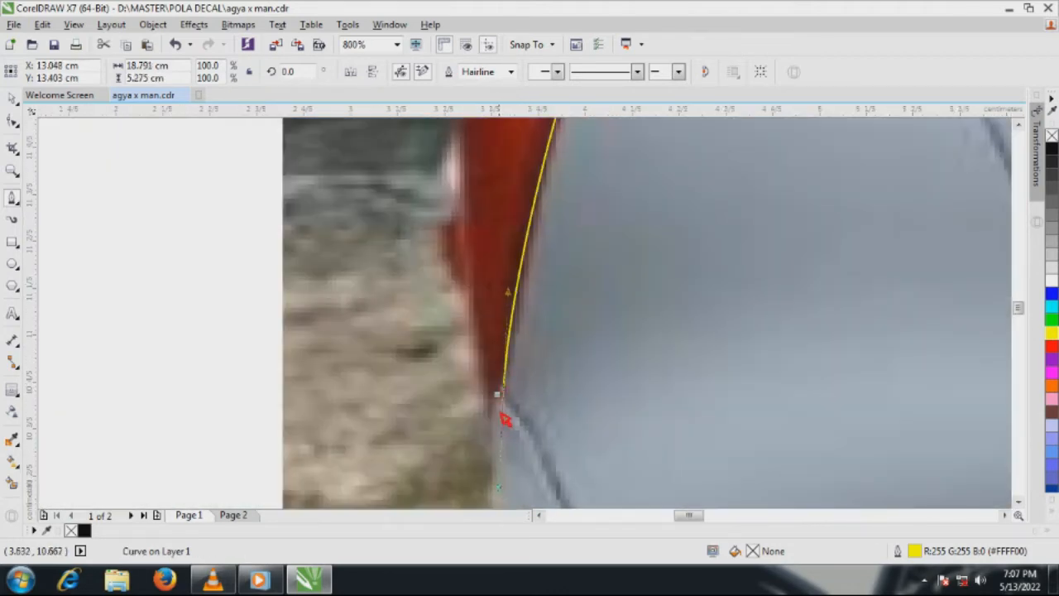
Trace the rear bumper's outer edge down and around its lower end toward the rear wheel
scroll(565, 271, down, 2)
scroll(562, 269, up, 4)
click(589, 235)
drag(567, 315, 592, 472)
scroll(571, 356, down, 2)
scroll(543, 254, down, 2)
scroll(543, 351, up, 1)
scroll(569, 418, up, 1)
click(571, 319)
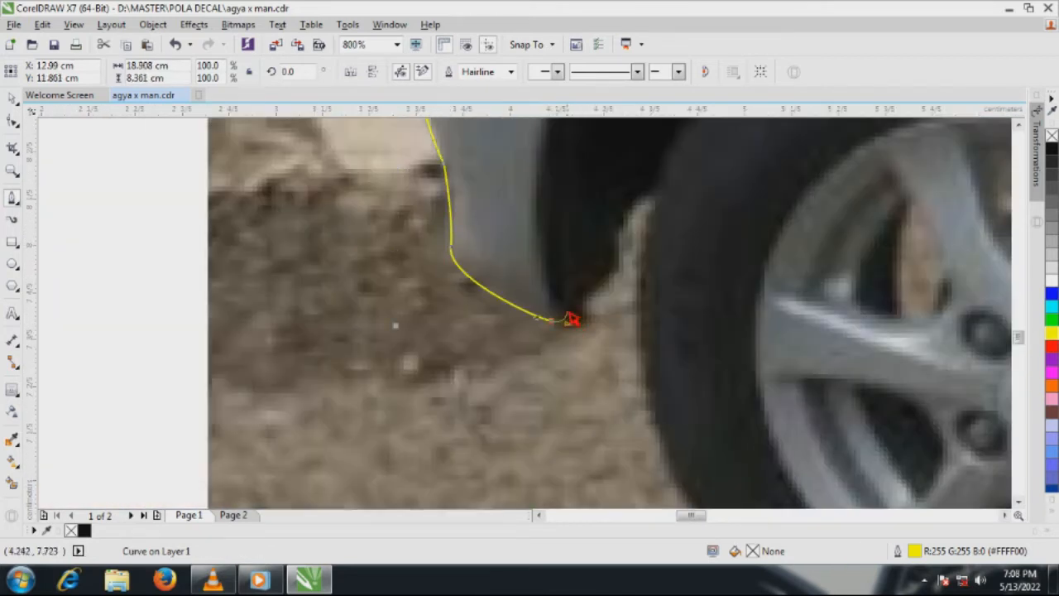
Trace the rear wheel arch up from the bumper, over the tyre and down its front side
drag(543, 189, 542, 126)
scroll(490, 366, down, 2)
scroll(561, 326, up, 1)
drag(648, 161, 834, 155)
scroll(611, 261, down, 2)
scroll(688, 304, up, 1)
drag(707, 296, 736, 421)
Trace the sill's lower edge from the rear wheel arch forward to the front wheel arch
scroll(733, 307, up, 2)
drag(670, 284, 688, 281)
click(722, 299)
scroll(331, 279, down, 3)
scroll(527, 288, up, 2)
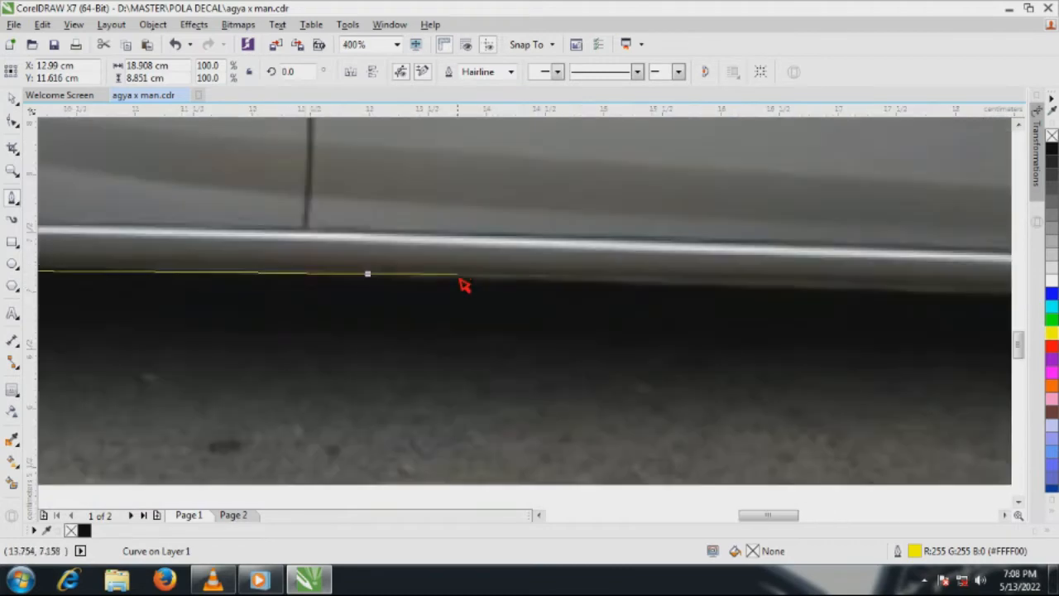
click(469, 279)
scroll(372, 281, down, 1)
scroll(661, 286, up, 1)
drag(762, 293, 789, 293)
click(860, 295)
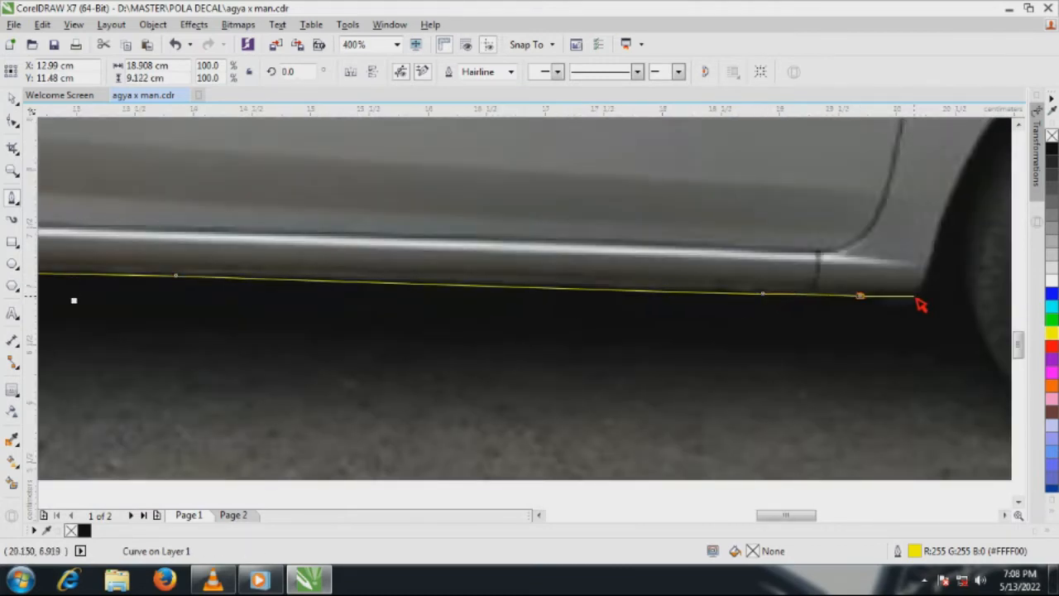
click(916, 297)
Trace the front wheel arch up from the sill, over the tyre and down to the front bumper's lower corner
scroll(920, 290, down, 1)
scroll(503, 338, up, 2)
drag(505, 342, 456, 390)
scroll(456, 390, down, 2)
drag(620, 237, 740, 230)
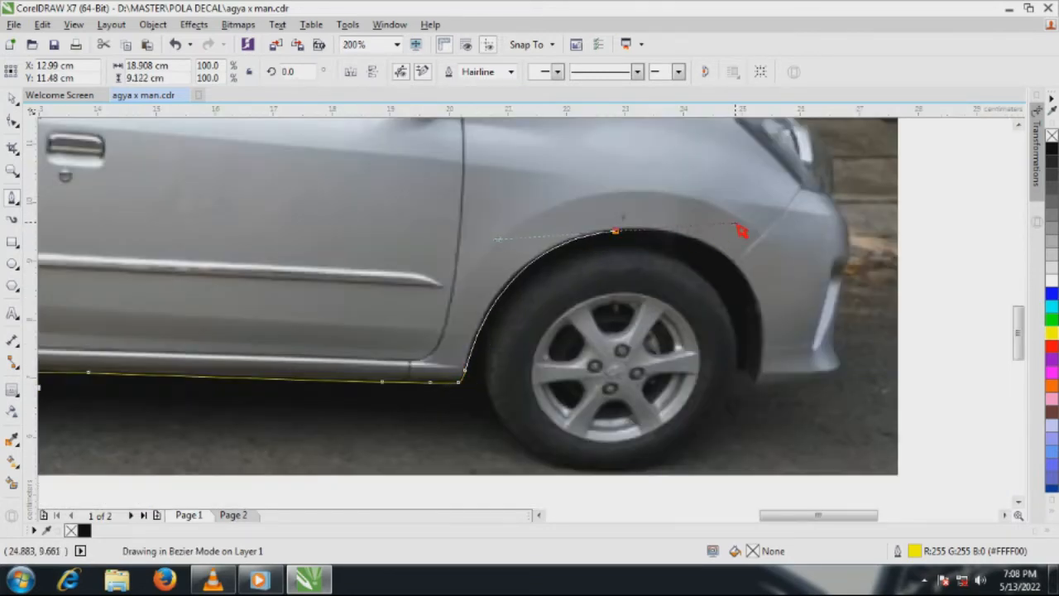
drag(738, 269, 778, 322)
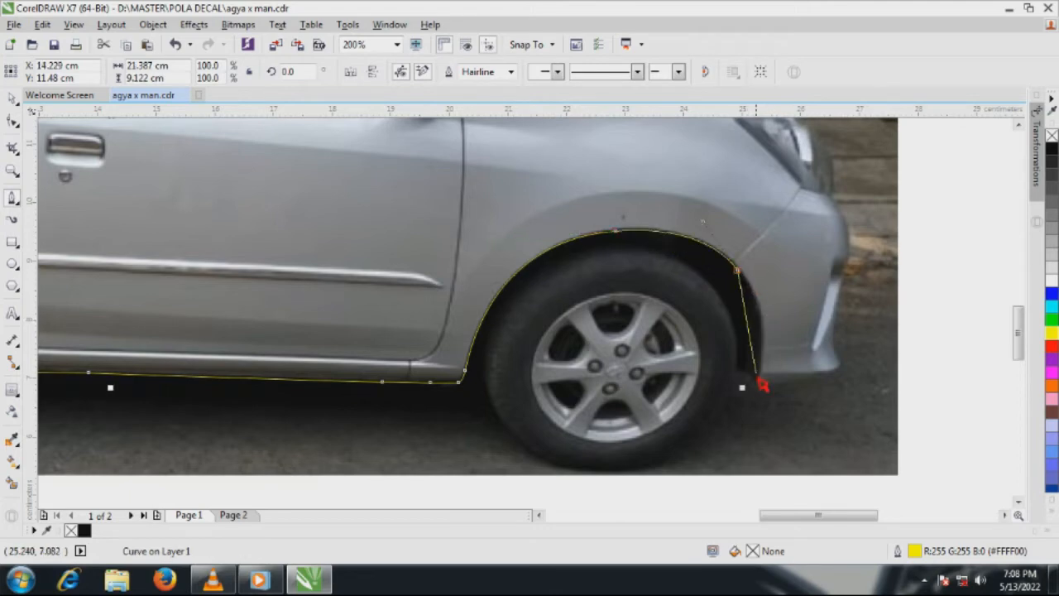
drag(747, 384, 722, 447)
click(750, 383)
Trace the front bumper's lower edge from the wheel arch to its foremost lower corner
scroll(756, 390, up, 3)
drag(736, 365, 763, 378)
click(849, 358)
scroll(811, 364, down, 3)
scroll(911, 361, up, 2)
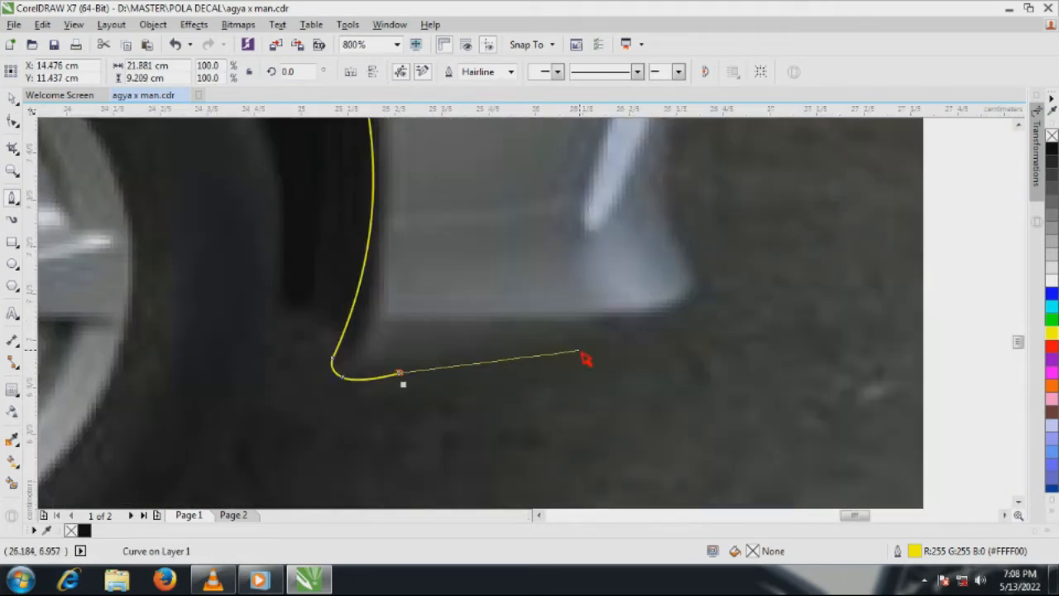
click(579, 350)
click(692, 333)
Trace the front bumper's outer edge upward past the light strip to its top beneath the headlight
drag(702, 260, 680, 232)
scroll(653, 389, down, 2)
scroll(654, 331, up, 2)
drag(653, 281, 671, 203)
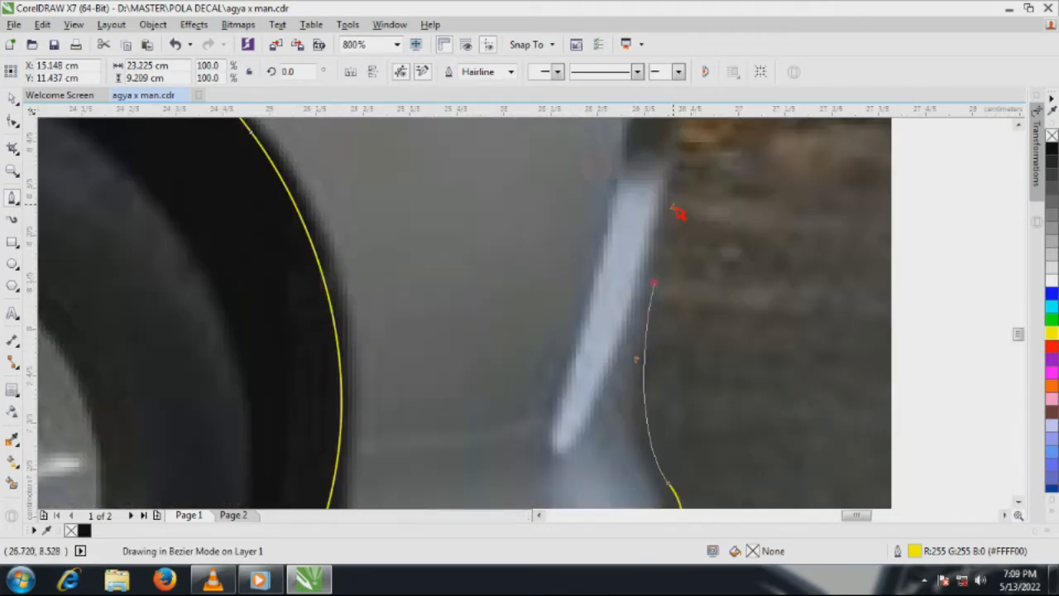
click(681, 169)
scroll(690, 397, down, 2)
scroll(691, 329, up, 2)
scroll(698, 333, up, 2)
scroll(713, 317, down, 1)
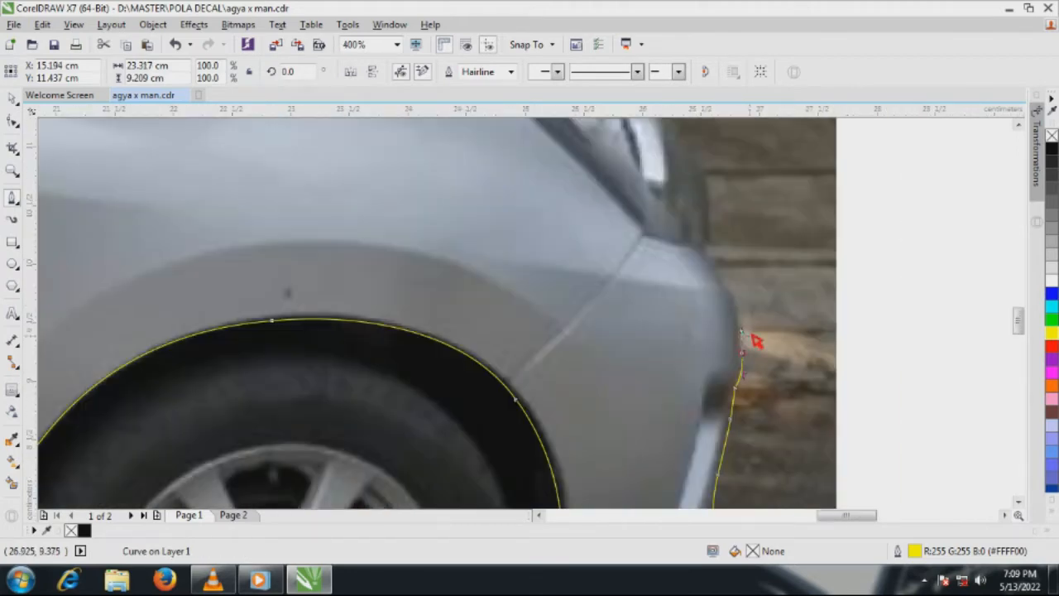
drag(701, 242, 668, 213)
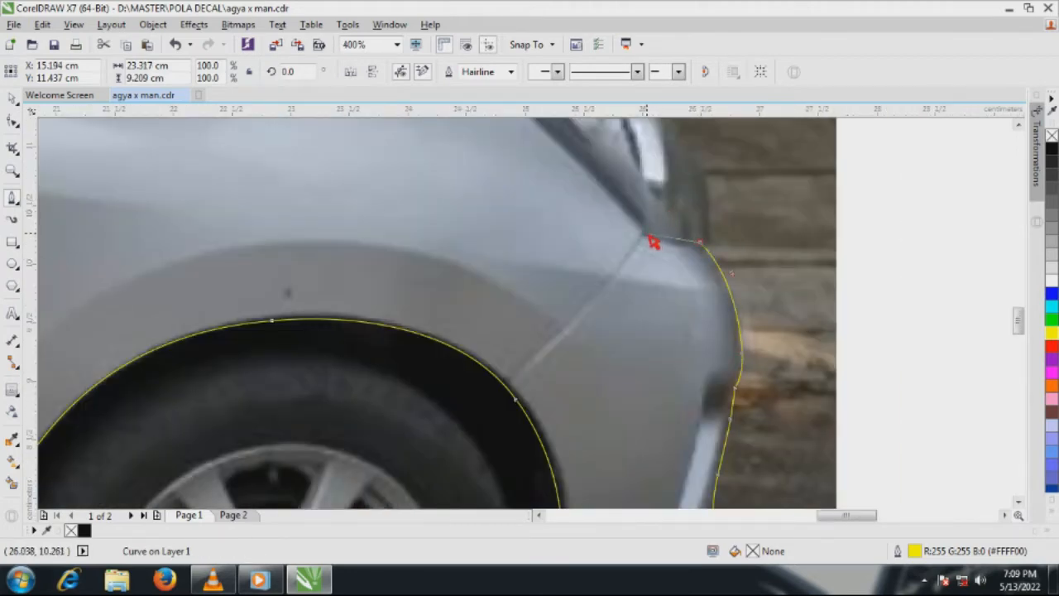
Trace the bumper's top edge to the headlight and follow the headlight's boundary up and around its rear end
click(654, 242)
scroll(657, 241, down, 1)
scroll(693, 309, up, 2)
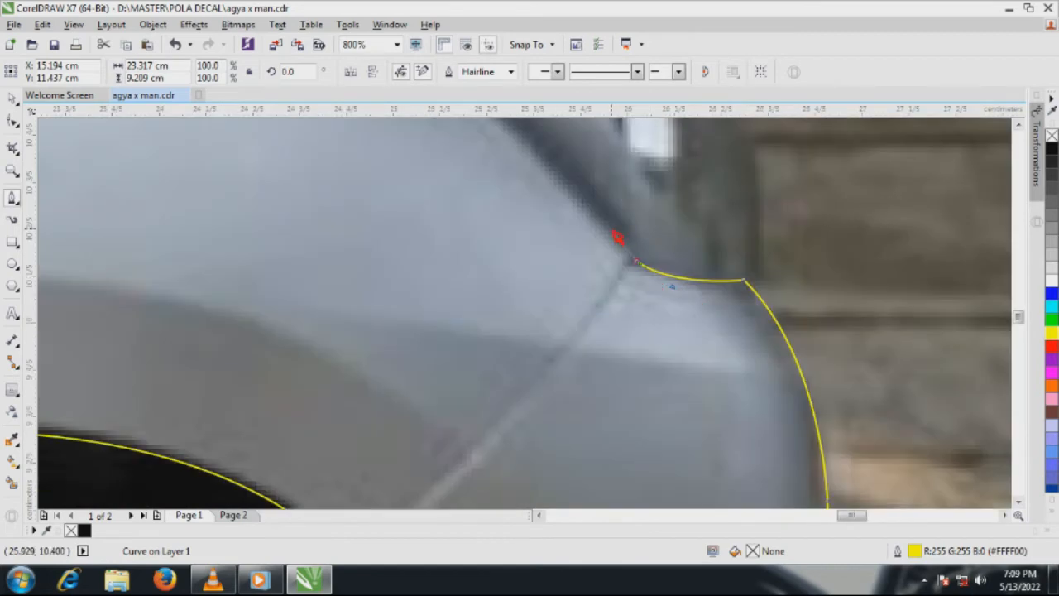
scroll(668, 242, down, 1)
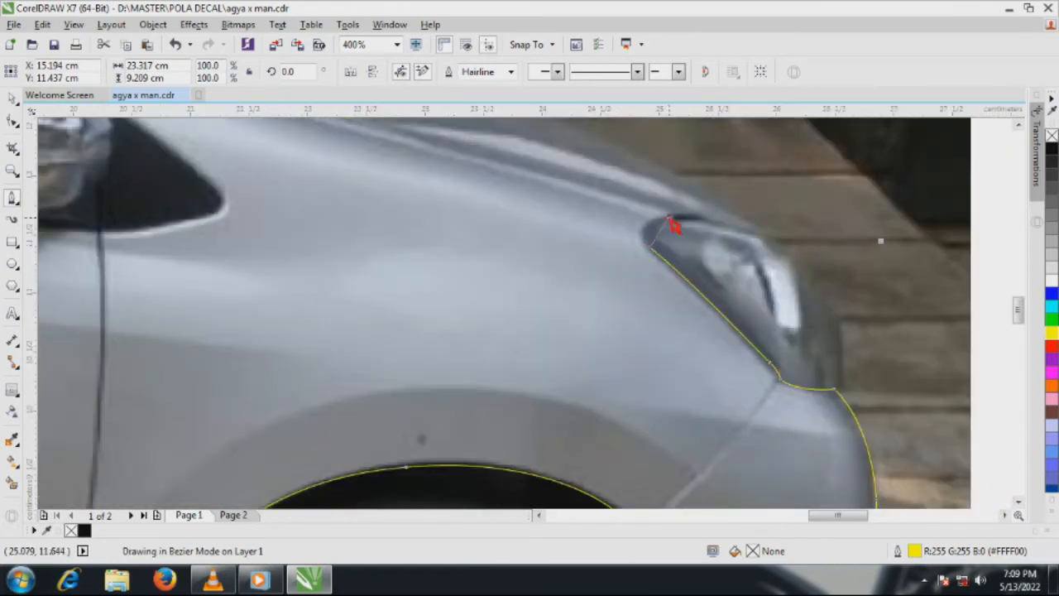
scroll(869, 294, down, 1)
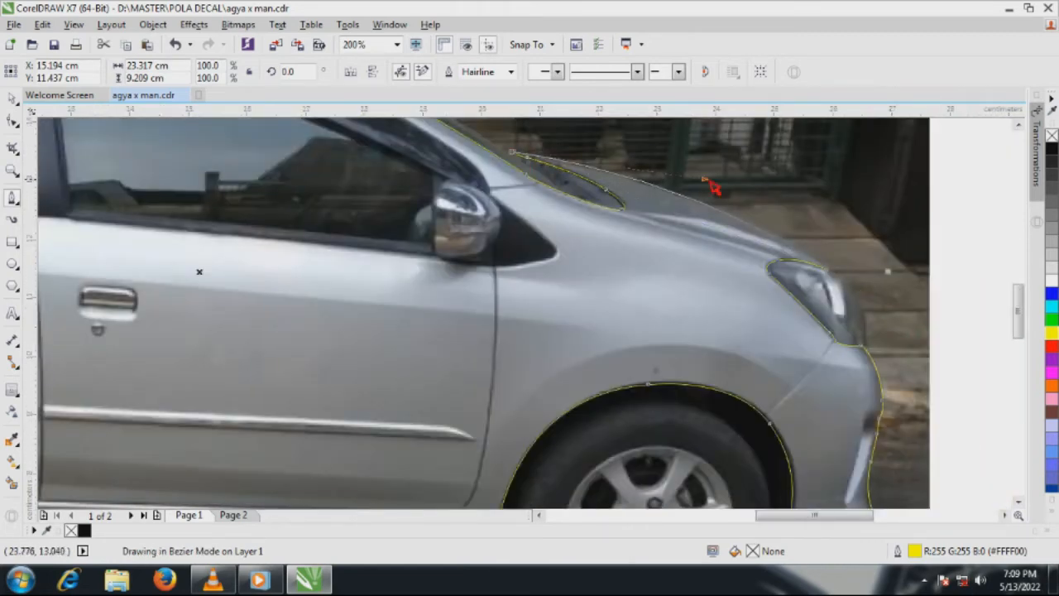
Trace the curve of the hood's top edge and close the body outline
drag(710, 182, 762, 196)
scroll(653, 267, down, 1)
scroll(597, 244, down, 1)
scroll(521, 239, up, 1)
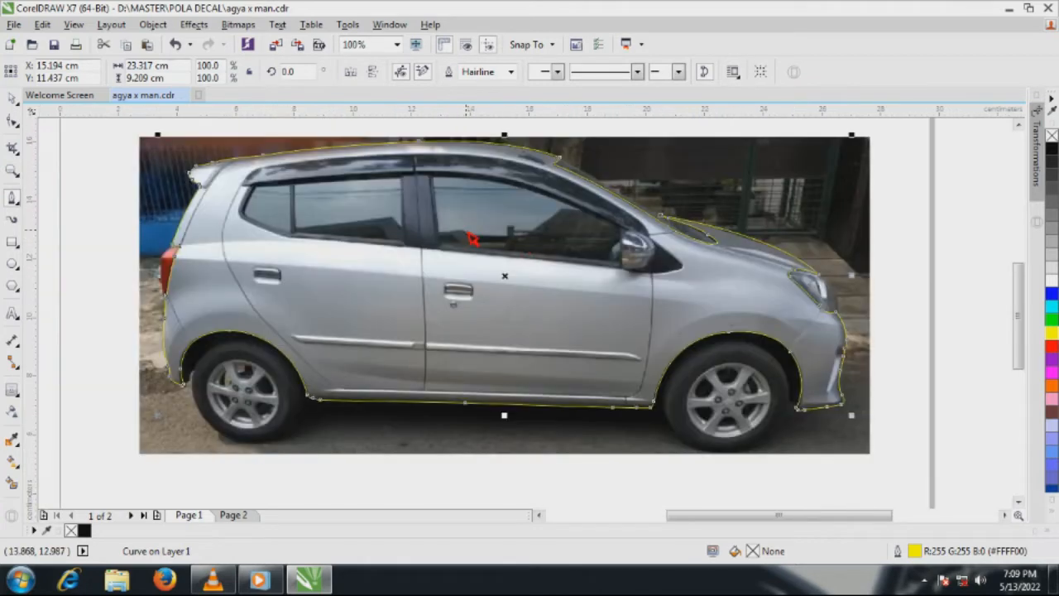
Start the window outline at the windscreen pillar and trace around the black triangular panel and back beneath the mirror
scroll(642, 245, up, 3)
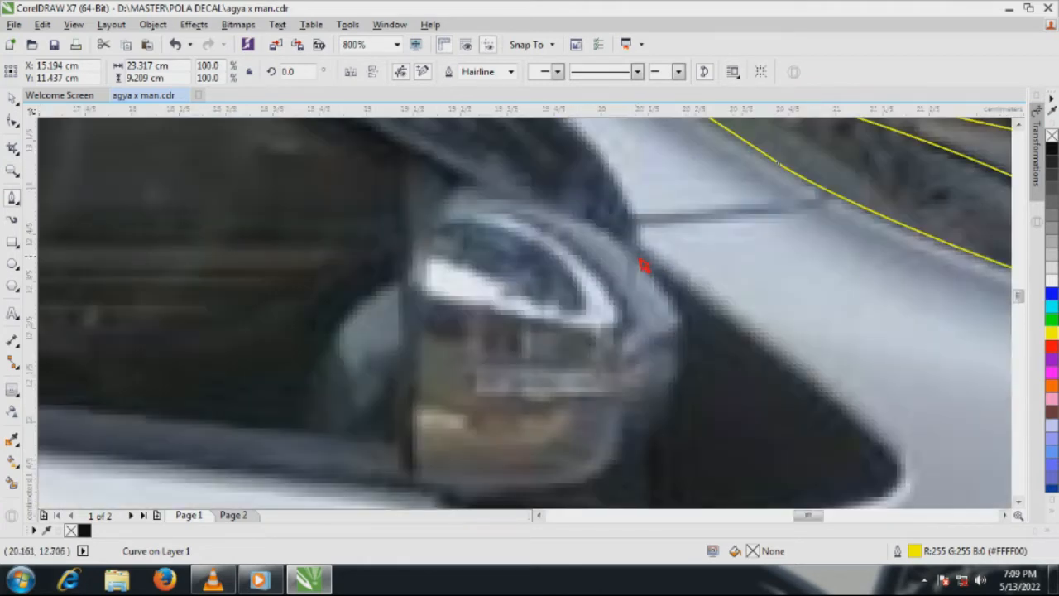
click(636, 226)
scroll(637, 249, up, 1)
drag(638, 254, 648, 274)
scroll(649, 277, down, 1)
drag(826, 411, 837, 426)
drag(777, 481, 689, 496)
Trace around the side mirror from its underside, over the top and down its window-side edge
scroll(819, 403, down, 2)
scroll(757, 407, up, 2)
drag(741, 408, 728, 377)
click(811, 368)
drag(884, 269, 898, 225)
scroll(894, 232, down, 2)
scroll(877, 240, up, 2)
drag(603, 186, 493, 180)
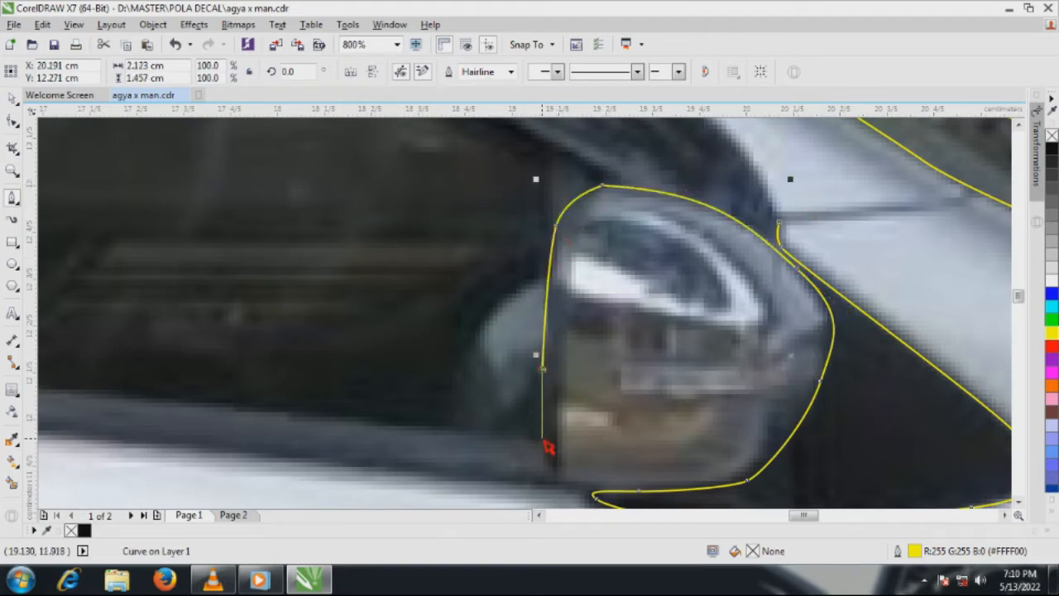
click(553, 476)
Trace the front window's lower edge from the mirror back across the base of the pillar between the doors
scroll(730, 395, down, 1)
scroll(624, 456, up, 2)
click(697, 371)
scroll(693, 378, down, 3)
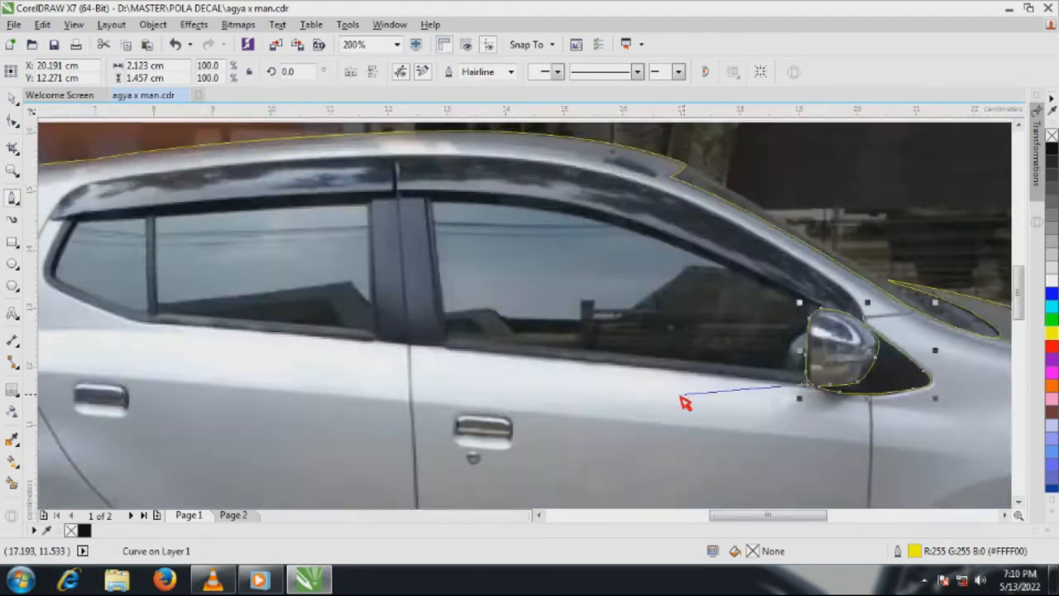
scroll(440, 353, up, 1)
click(440, 352)
scroll(423, 345, up, 1)
click(422, 346)
click(292, 340)
scroll(294, 339, down, 2)
scroll(500, 329, up, 2)
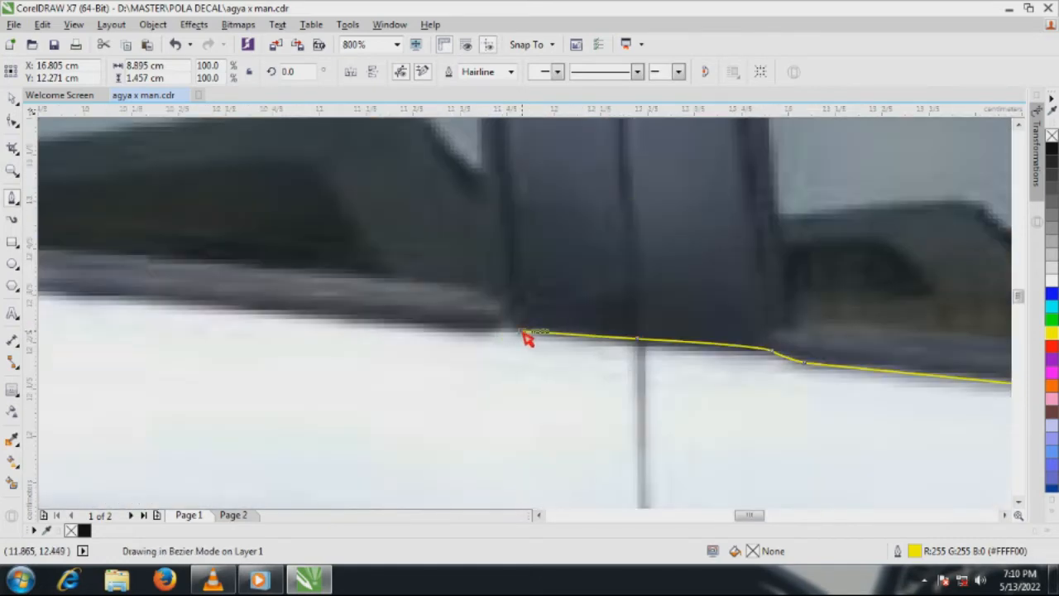
click(521, 330)
Trace the rear door window's lower edge back to the base of the small quarter window
scroll(515, 332, up, 1)
click(506, 308)
click(481, 333)
click(350, 298)
scroll(301, 289, up, 1)
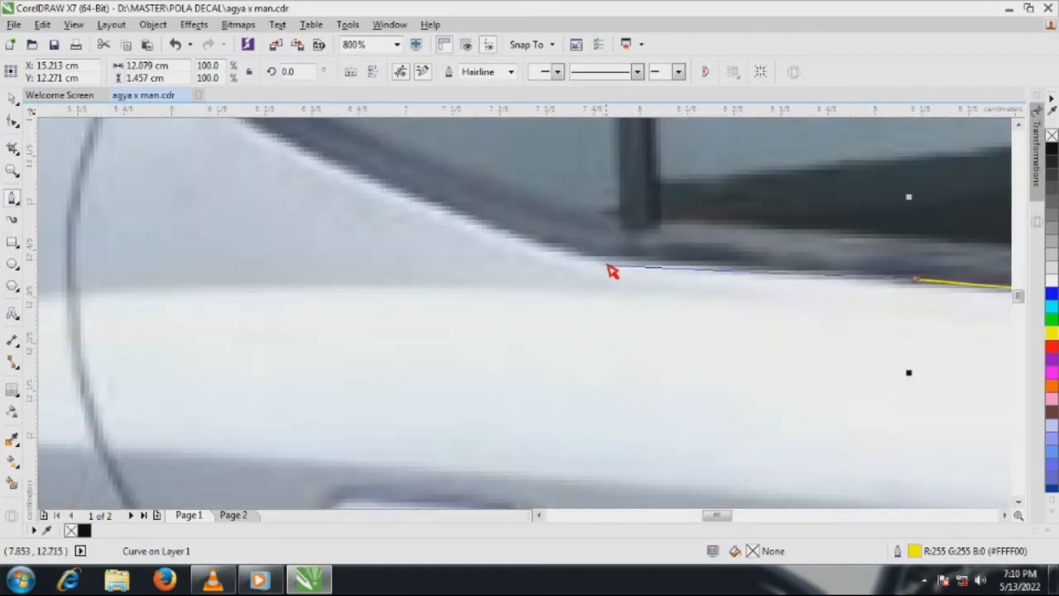
click(585, 252)
Trace around the quarter window's rear corner and up to the rear tip of the window visor
scroll(613, 319, down, 1)
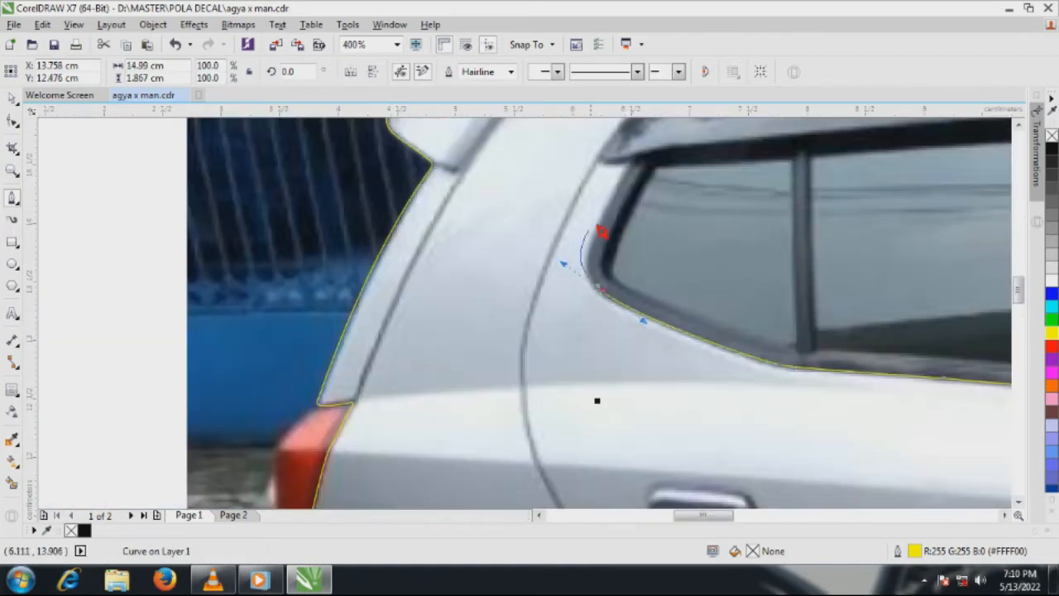
click(635, 164)
scroll(609, 156, up, 2)
click(597, 180)
scroll(509, 396, down, 2)
scroll(530, 335, up, 2)
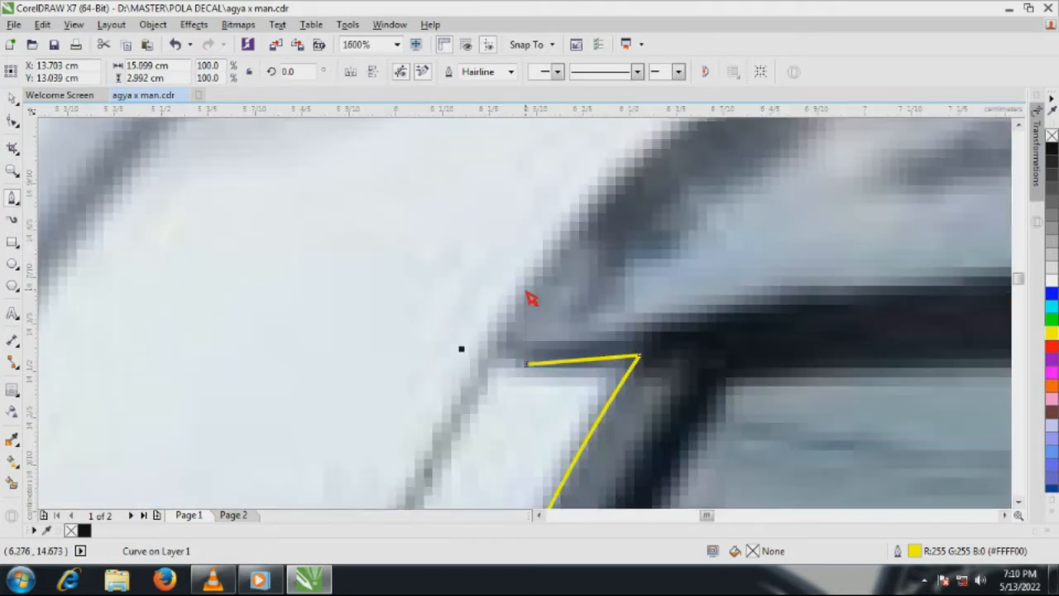
Trace the visor's upper edge from its rear tip along the roof and down toward the windscreen pillar
drag(530, 289, 563, 239)
scroll(558, 248, down, 3)
scroll(604, 207, up, 2)
scroll(530, 318, down, 1)
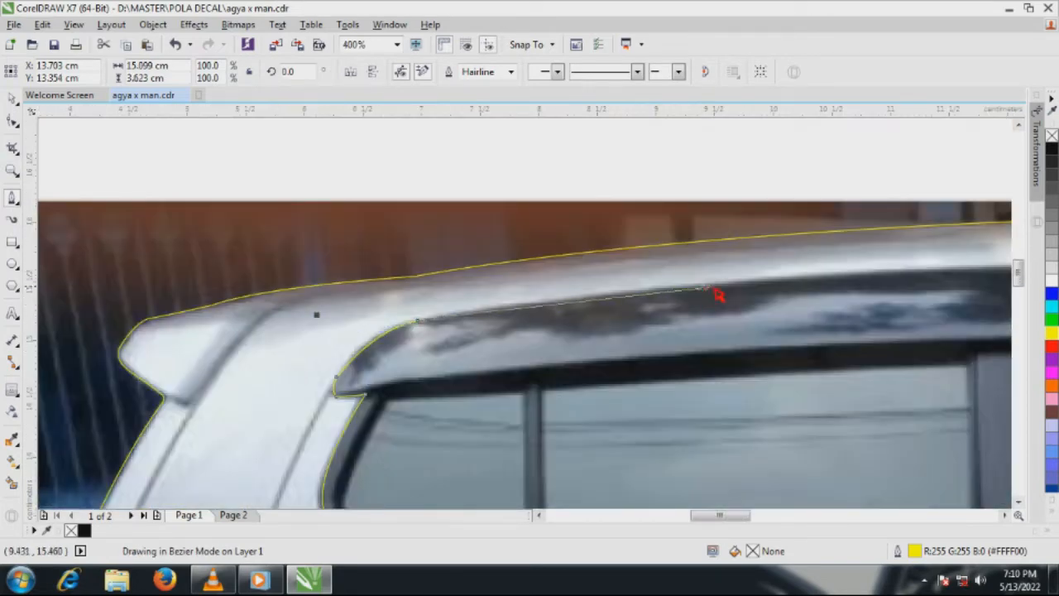
scroll(579, 322, down, 1)
scroll(719, 294, up, 1)
scroll(741, 302, down, 1)
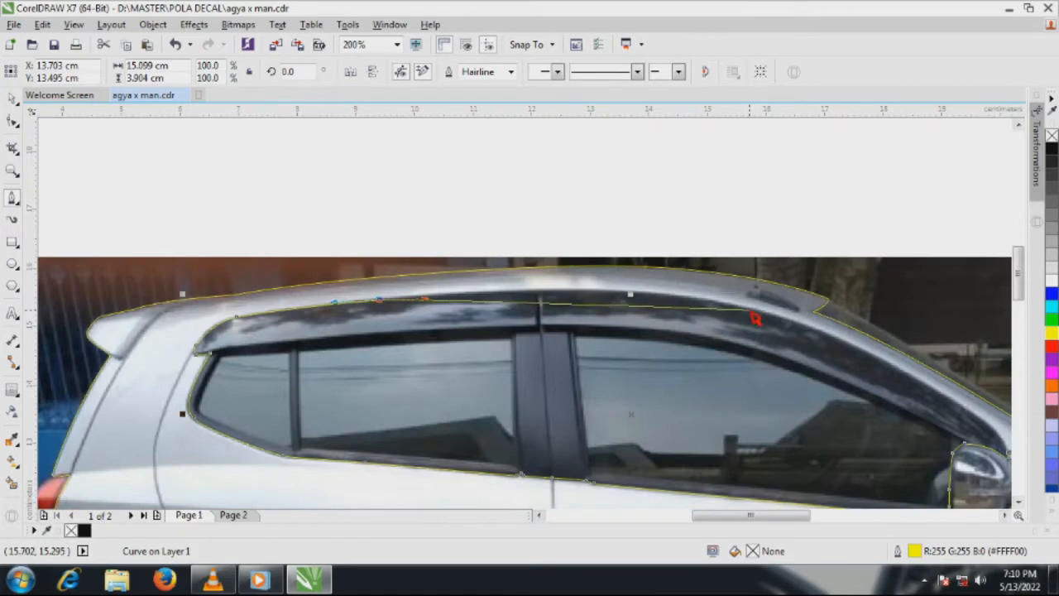
scroll(560, 347, down, 1)
scroll(617, 303, up, 1)
drag(607, 298, 679, 361)
Trace the visor's front end down to the starting node beside the mirror, close the window outline and deselect it
scroll(635, 317, up, 1)
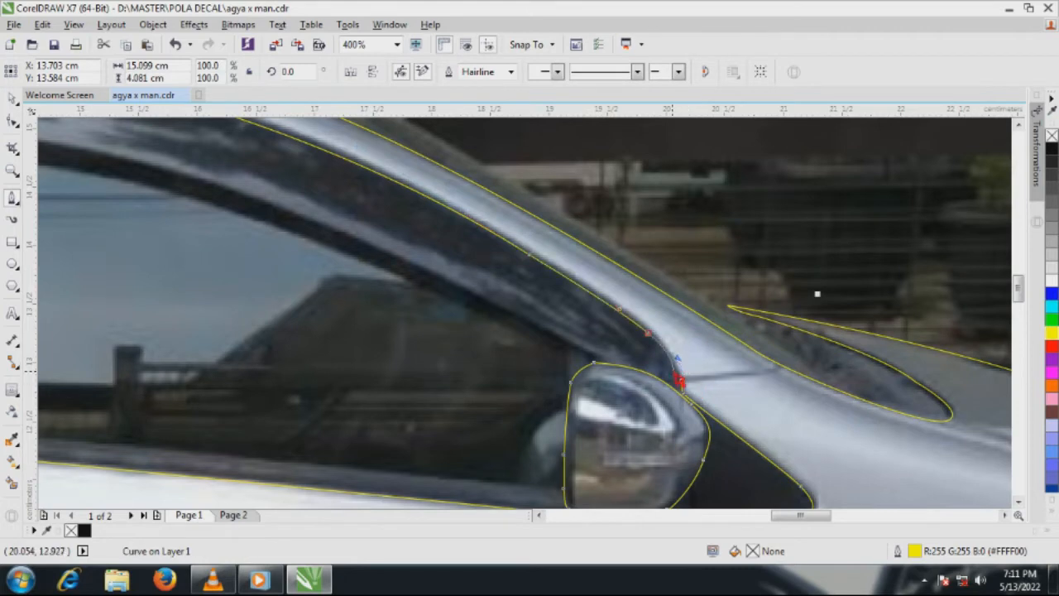
scroll(679, 380, up, 1)
click(682, 379)
scroll(686, 386, up, 1)
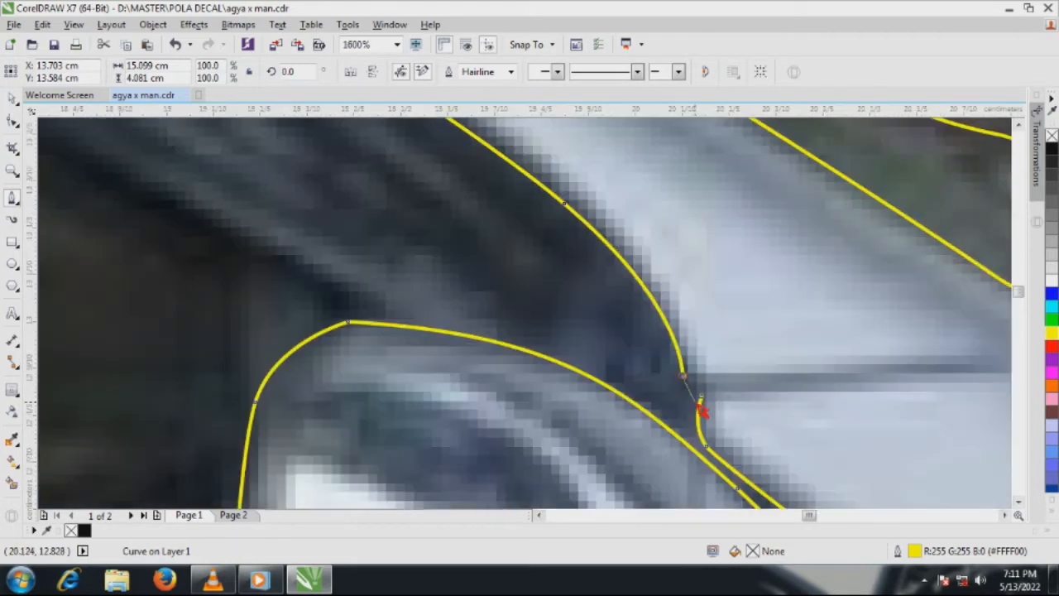
scroll(706, 407, down, 4)
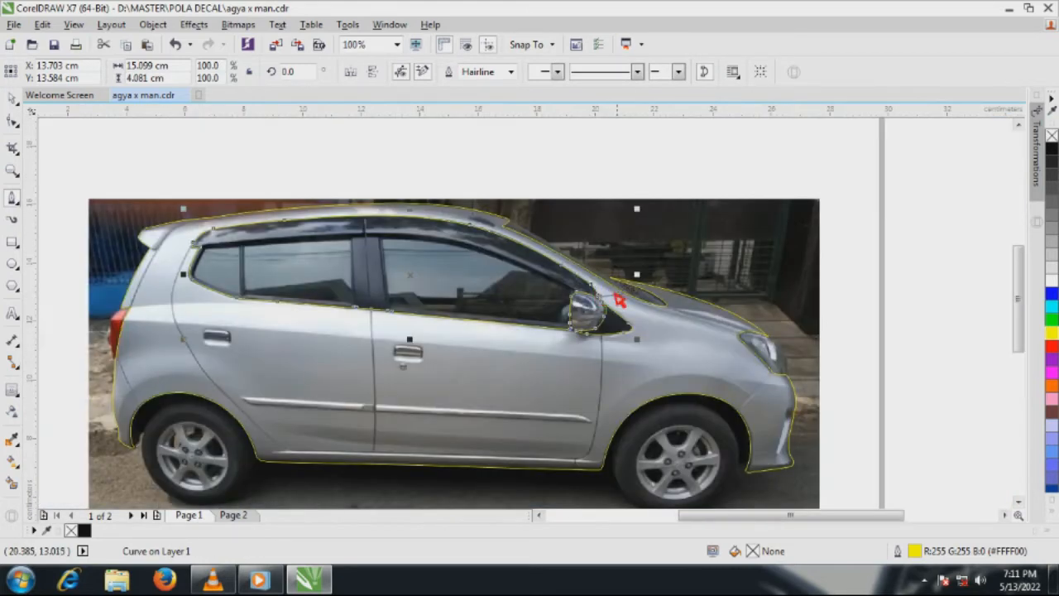
click(13, 97)
click(161, 174)
scroll(662, 291, down, 1)
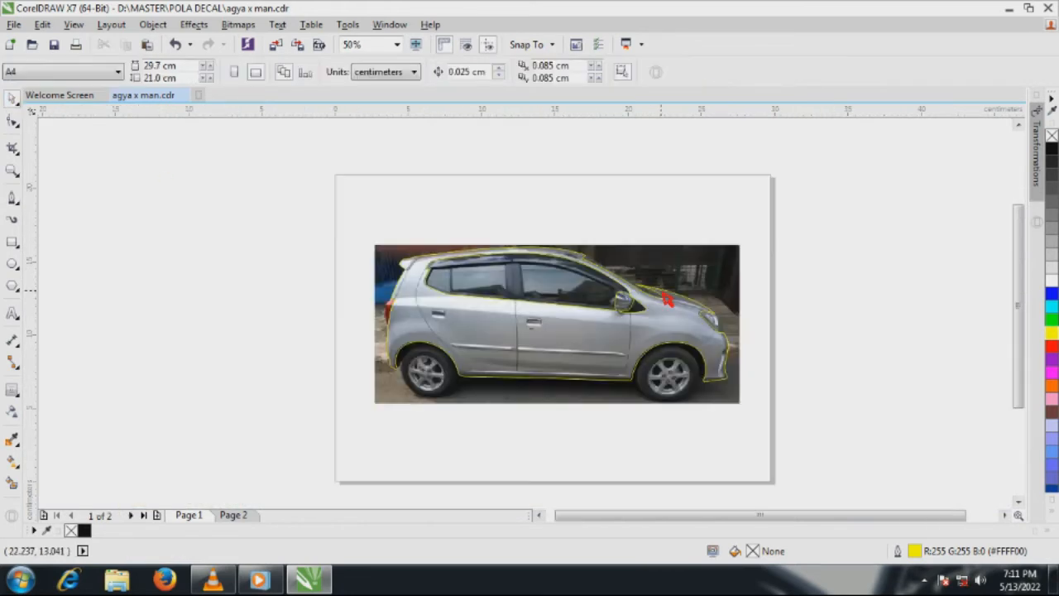
Try moving the window outline up off the photo, undo the move and clear the selection
drag(582, 292, 583, 200)
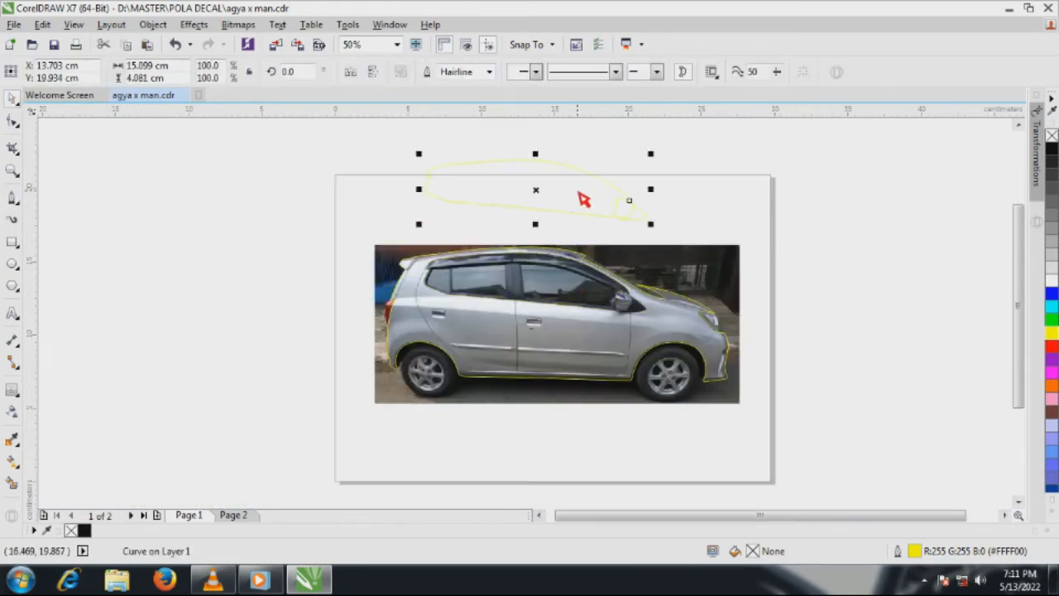
key(ctrl+z)
click(947, 370)
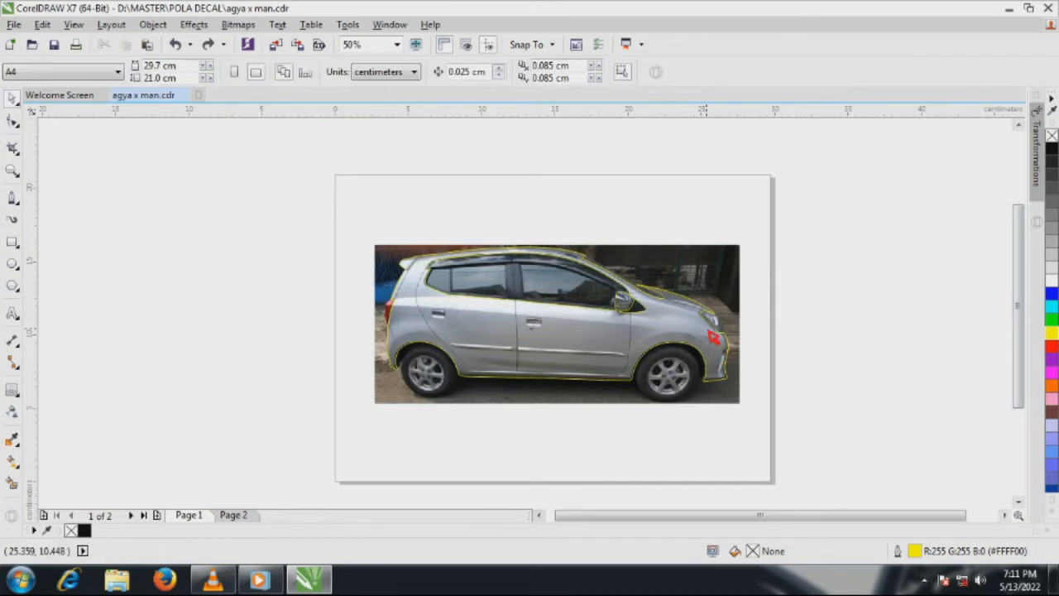
Fill the body outline with green and the window outline with black
click(709, 331)
click(1051, 320)
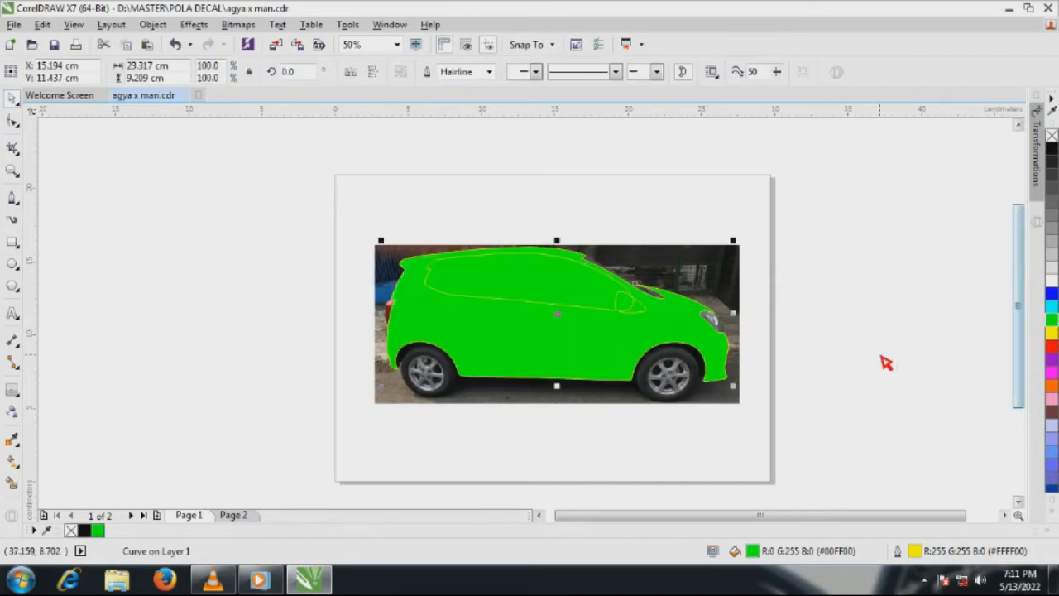
click(609, 303)
click(1052, 150)
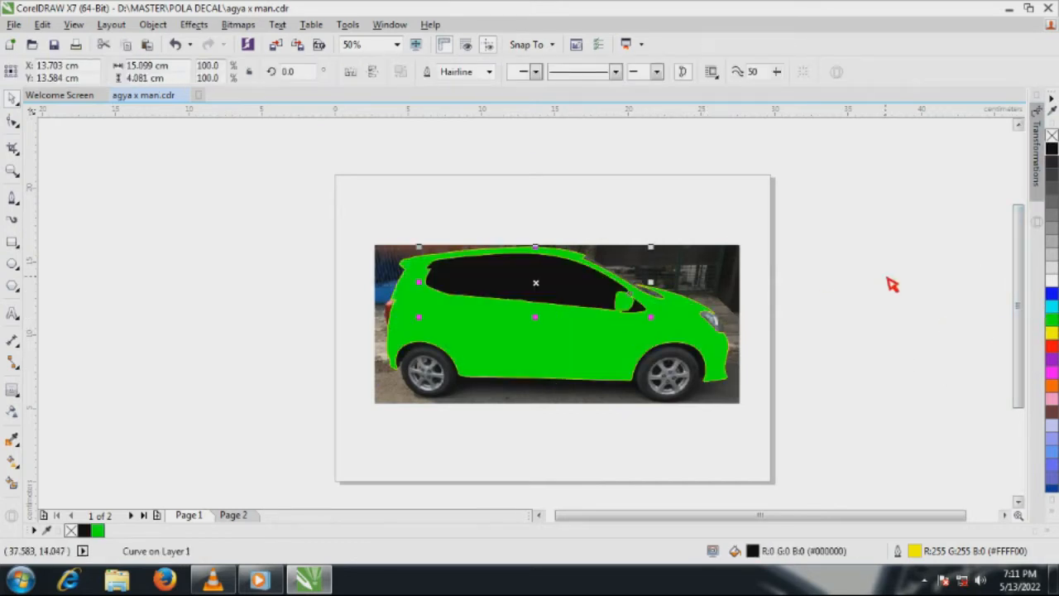
Try moving the black window shape and the green body shape off the photo, and undo both moves
drag(583, 291, 596, 169)
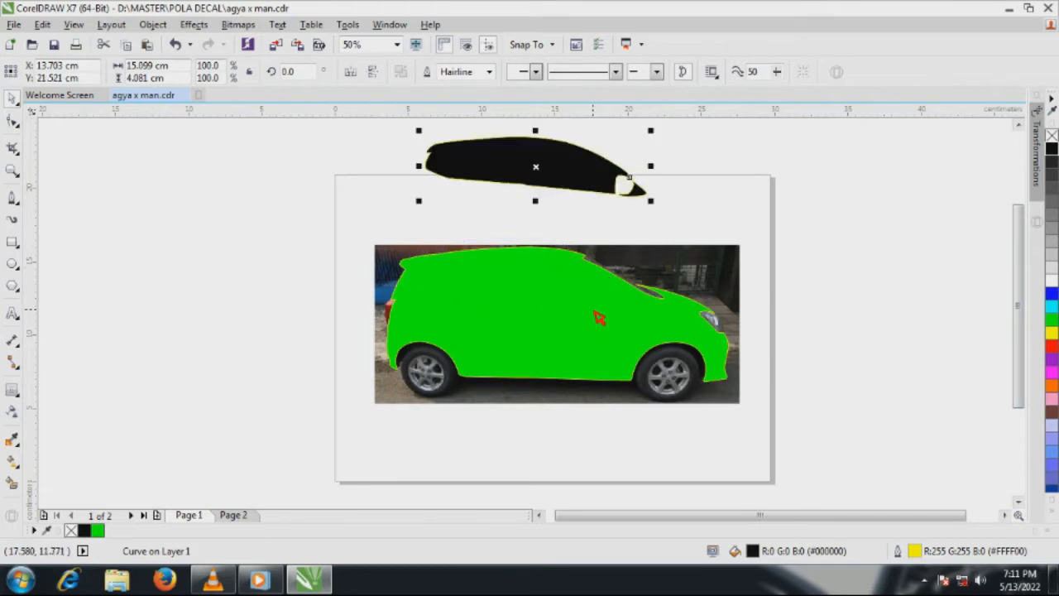
drag(594, 312, 328, 310)
key(ctrl+z)
key(ctrl+z)
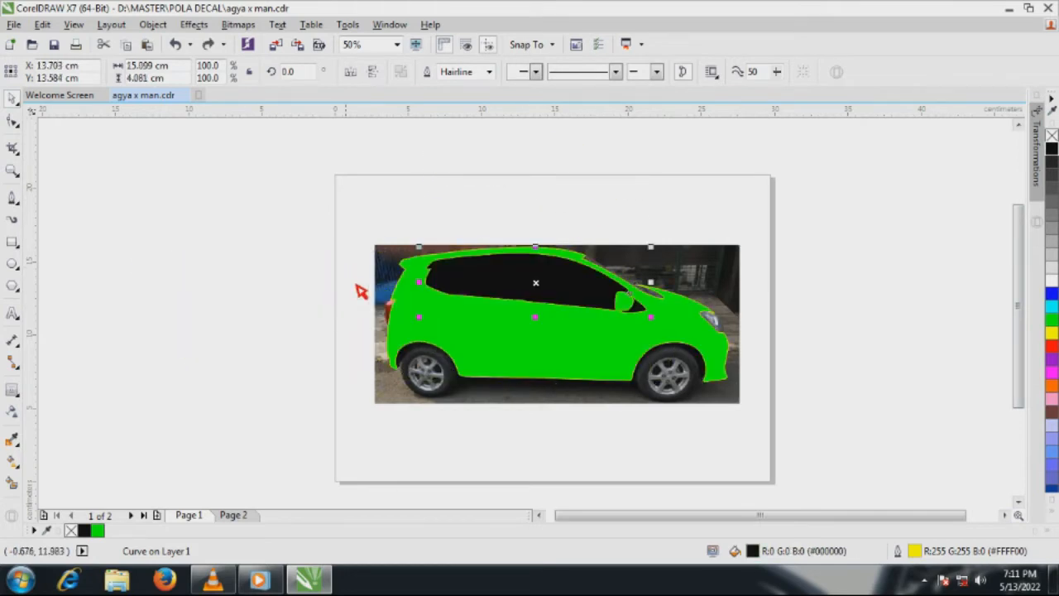
click(385, 208)
Select the body and window shapes together and cut the windows out of the body with Back minus front
drag(360, 212, 804, 403)
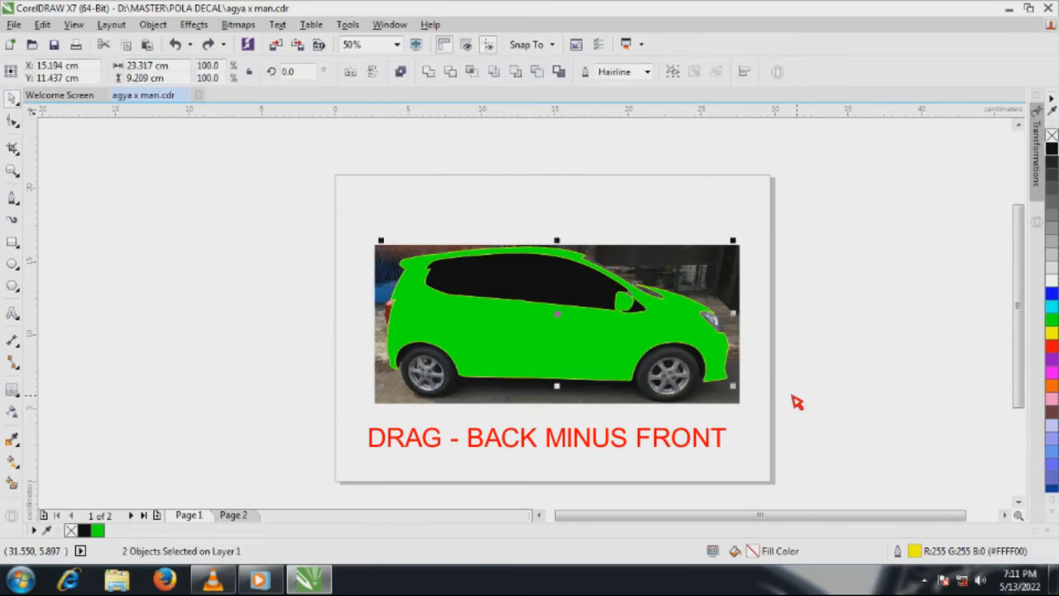
click(536, 72)
click(580, 179)
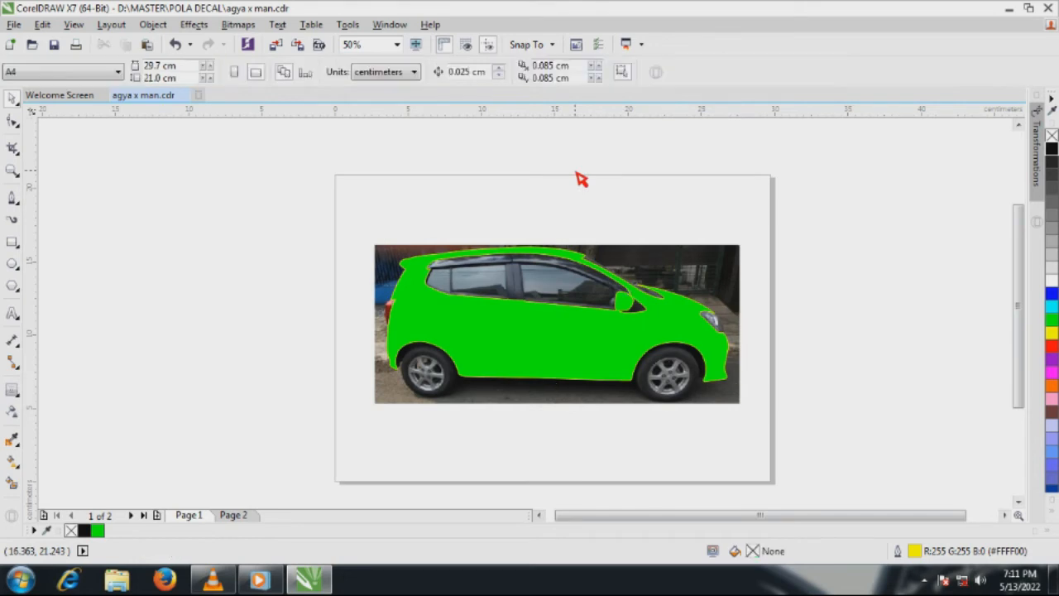
Try moving the cut-out green body shape up off the photo, undo the move and deselect it
drag(563, 336, 563, 211)
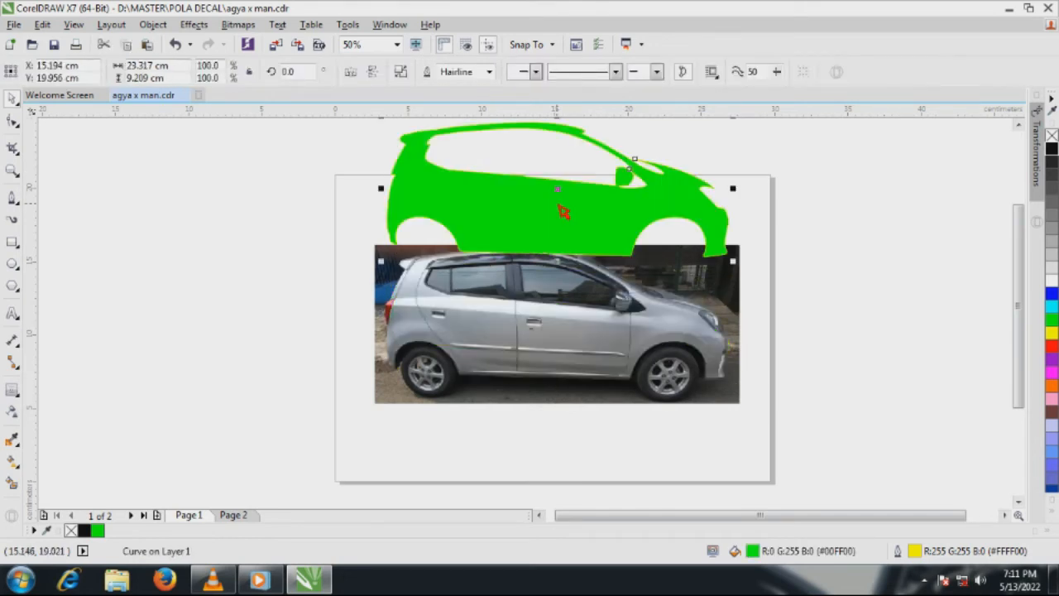
key(ctrl+z)
click(461, 216)
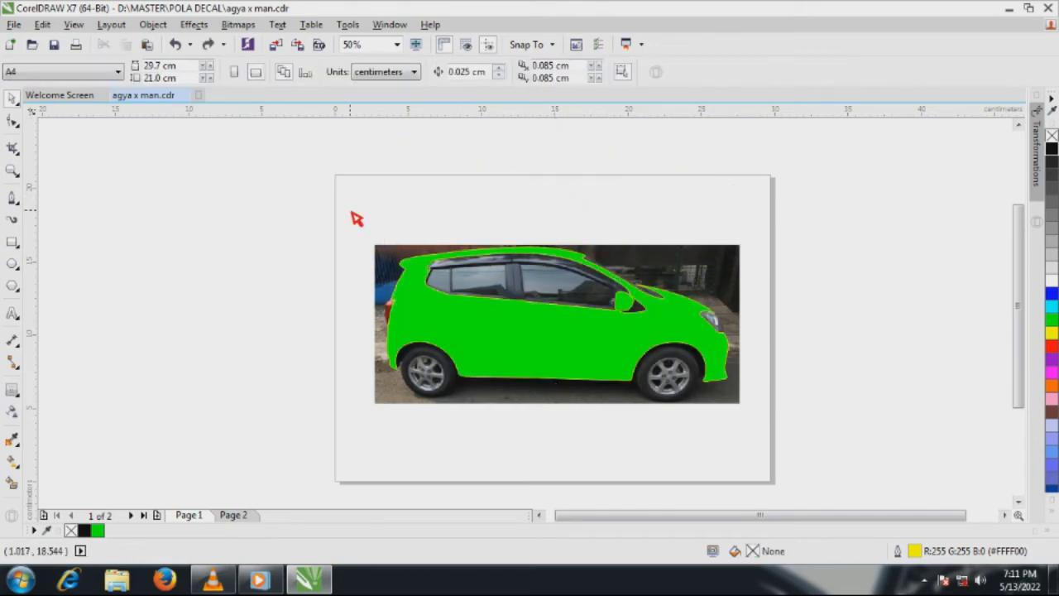
Intersect the green body shape with the car photo and move the resulting body bitmap clear of the photo, beyond the page's right edge
drag(408, 240, 777, 433)
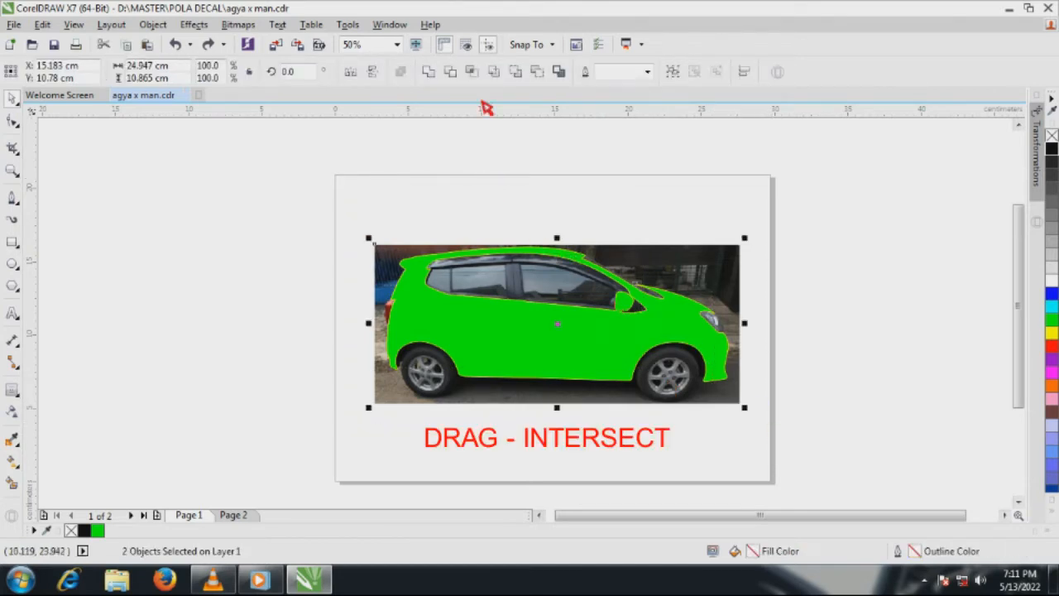
click(474, 72)
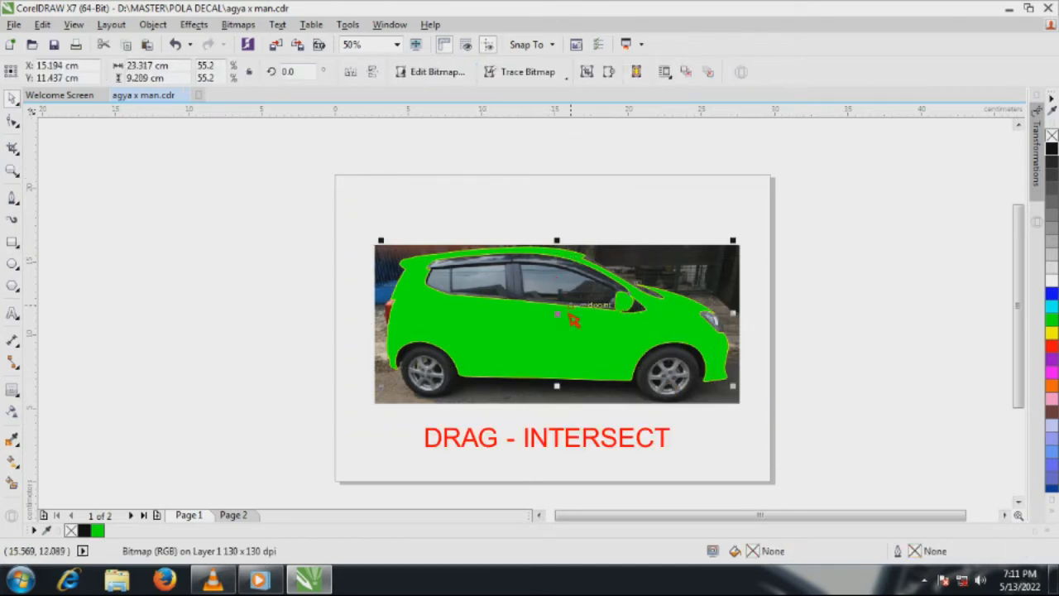
drag(559, 317, 889, 315)
scroll(576, 331, down, 1)
scroll(717, 306, up, 1)
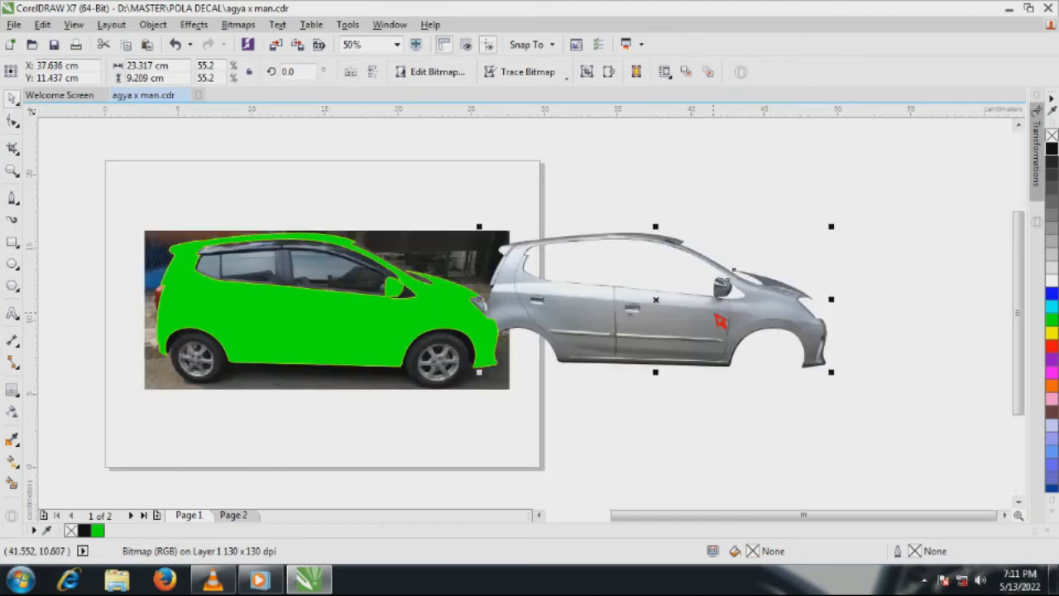
drag(685, 316, 726, 317)
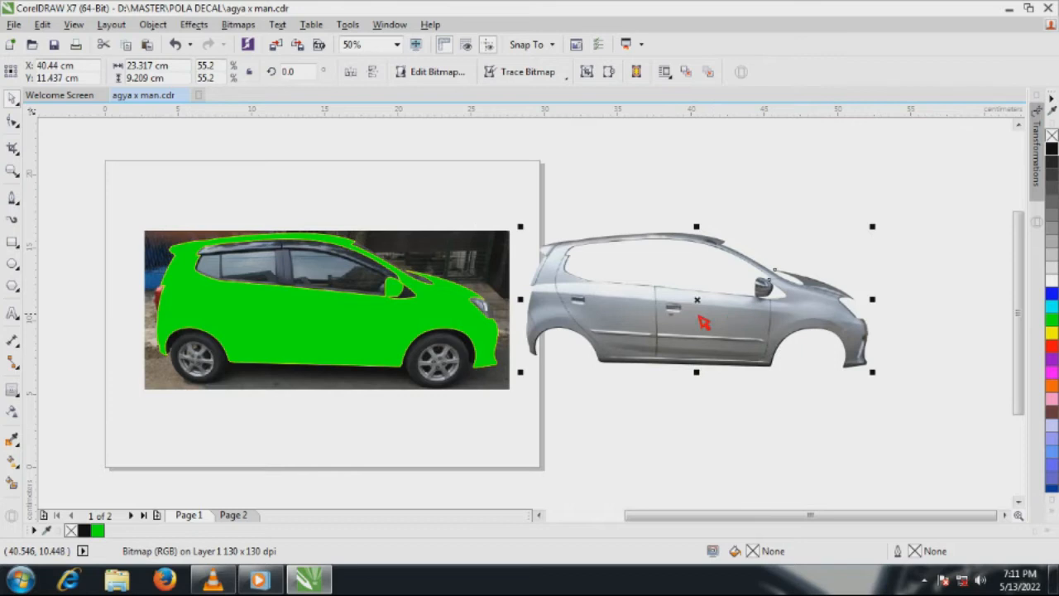
click(753, 424)
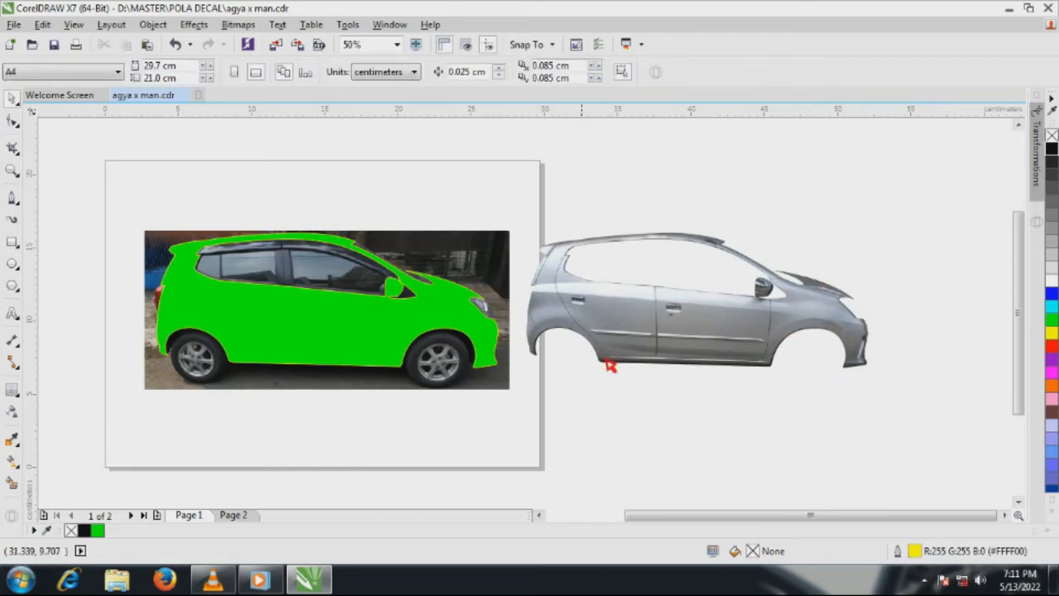
Open the body cutout bitmap in the Image Adjustment Lab and set highlights to 73, shadows to 40 and midtones to -16
click(645, 333)
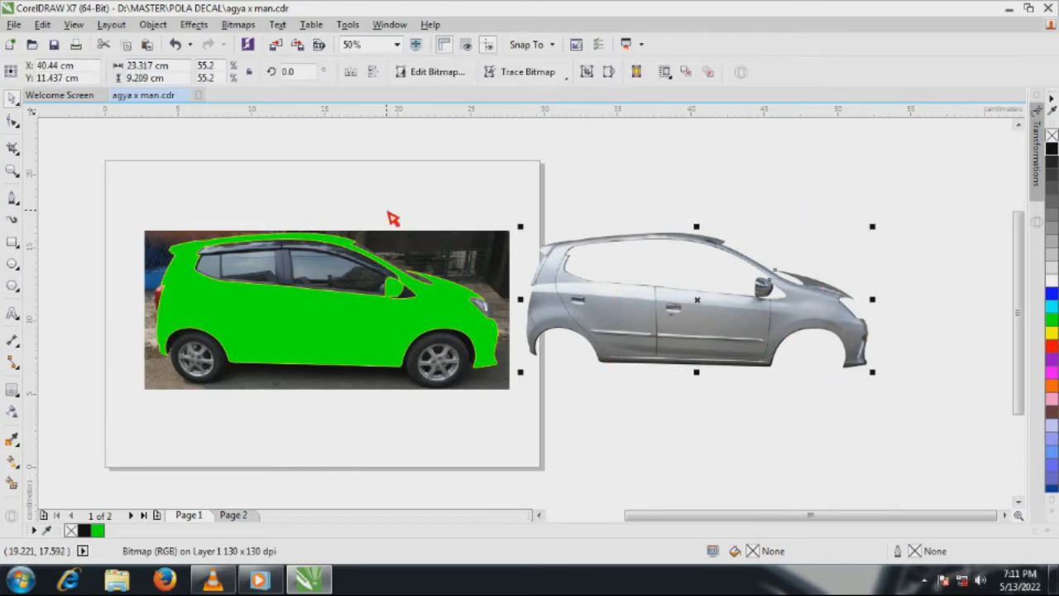
click(239, 25)
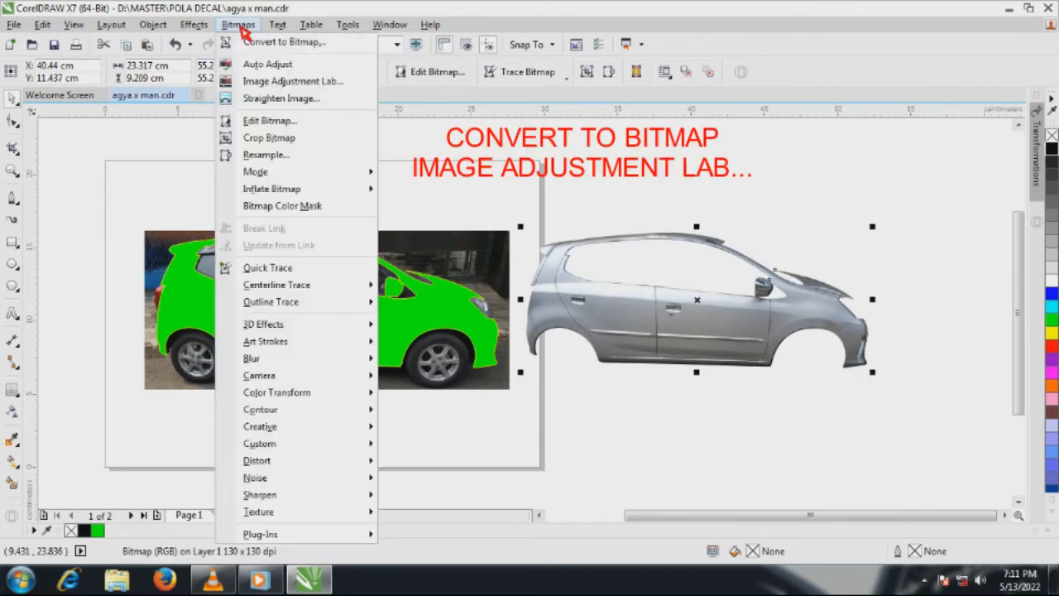
click(296, 85)
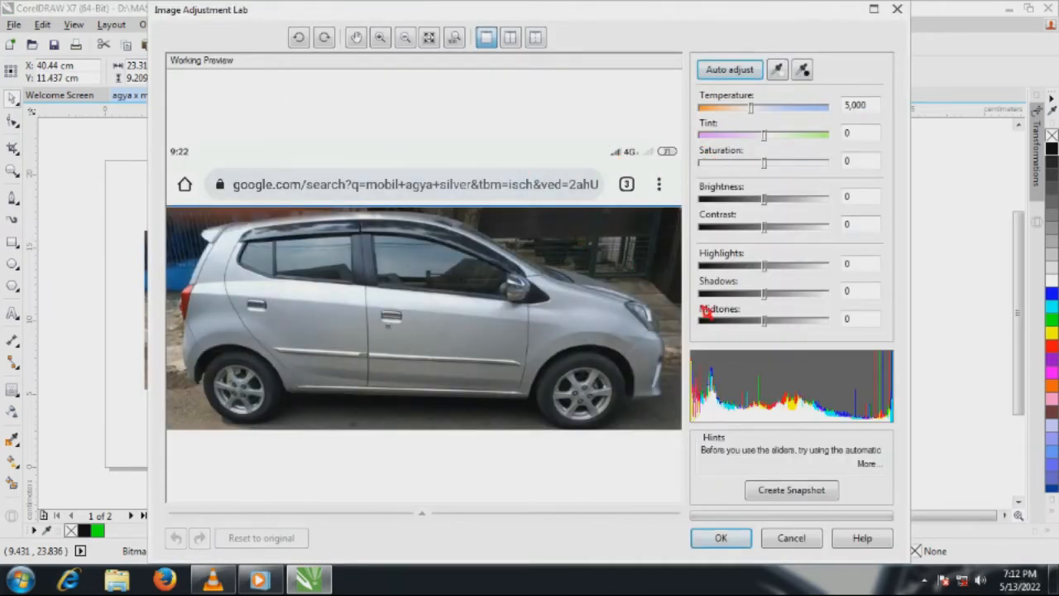
drag(764, 322, 816, 274)
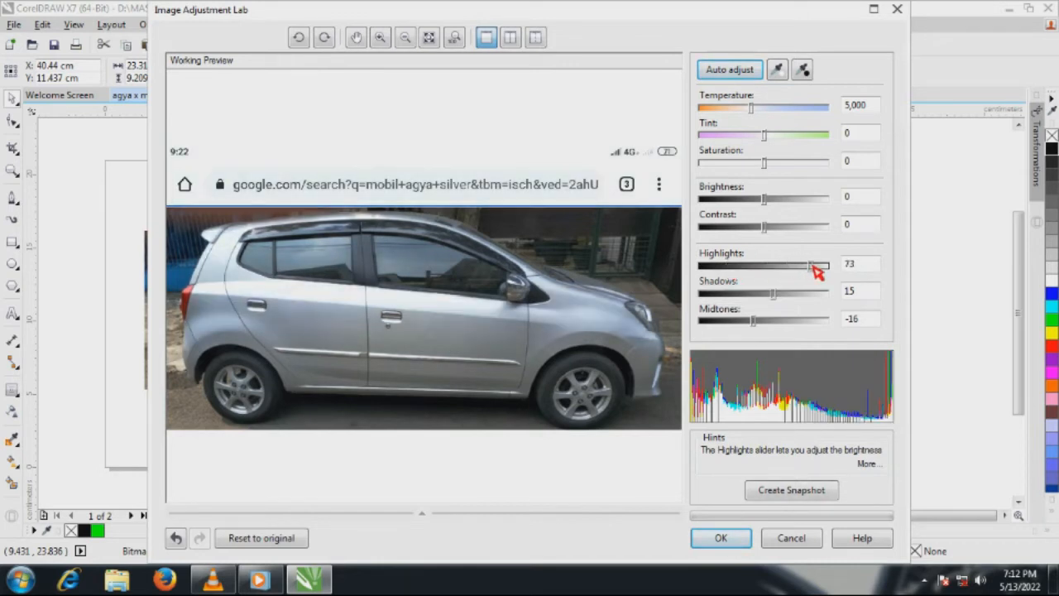
mouse_move(775, 298)
mouse_down()
mouse_move(752, 298)
mouse_move(793, 297)
mouse_up()
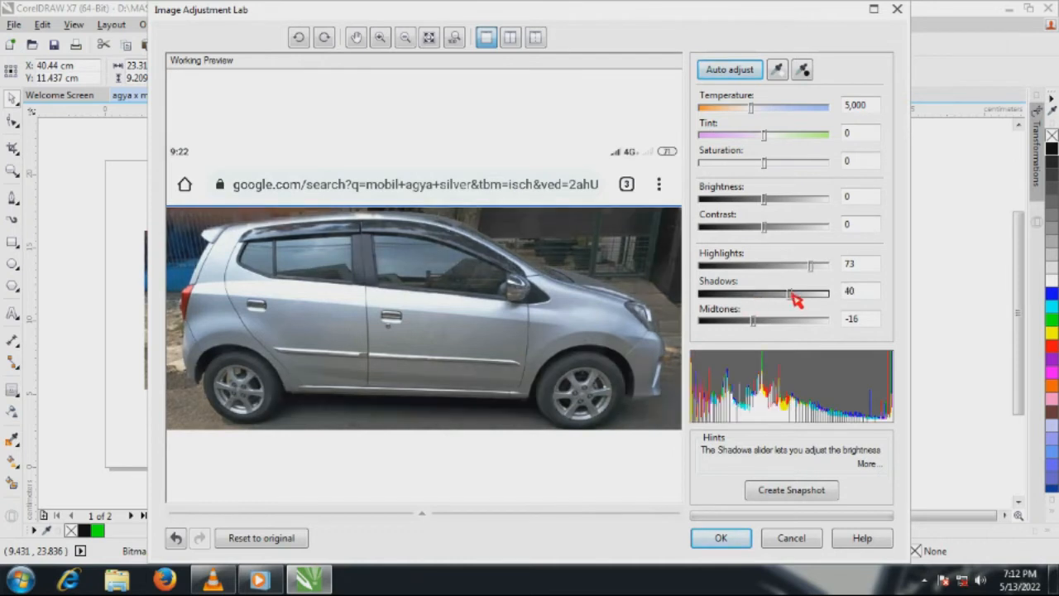
Set saturation to -59, midtones to -55, brightness to 33 and contrast to 22, and apply the adjustments to the body bitmap
drag(764, 226, 788, 229)
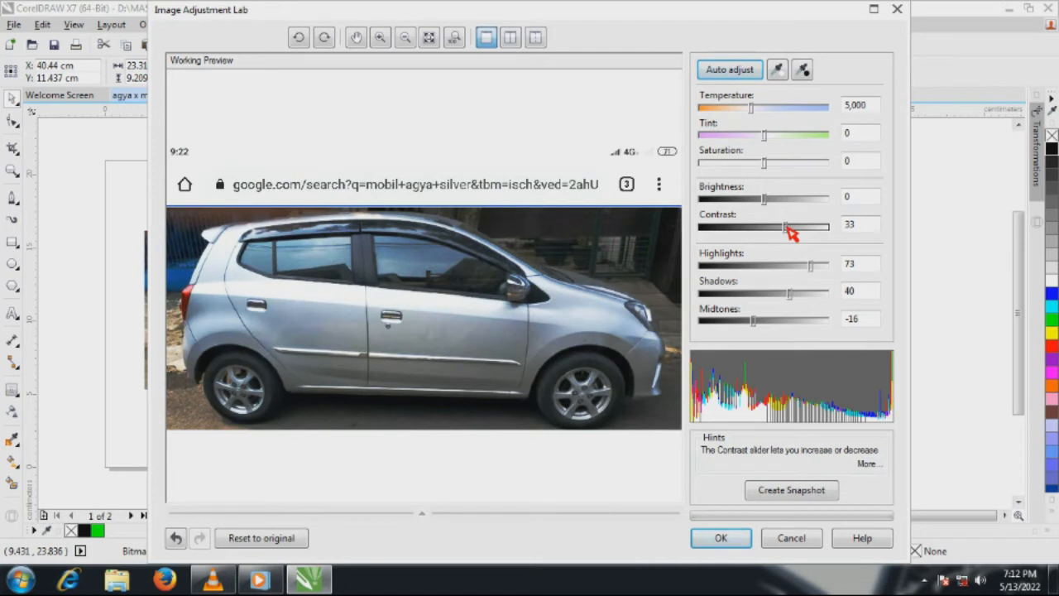
mouse_move(788, 230)
mouse_down()
mouse_move(775, 230)
mouse_move(778, 203)
mouse_move(796, 205)
mouse_move(733, 235)
mouse_move(776, 236)
mouse_up()
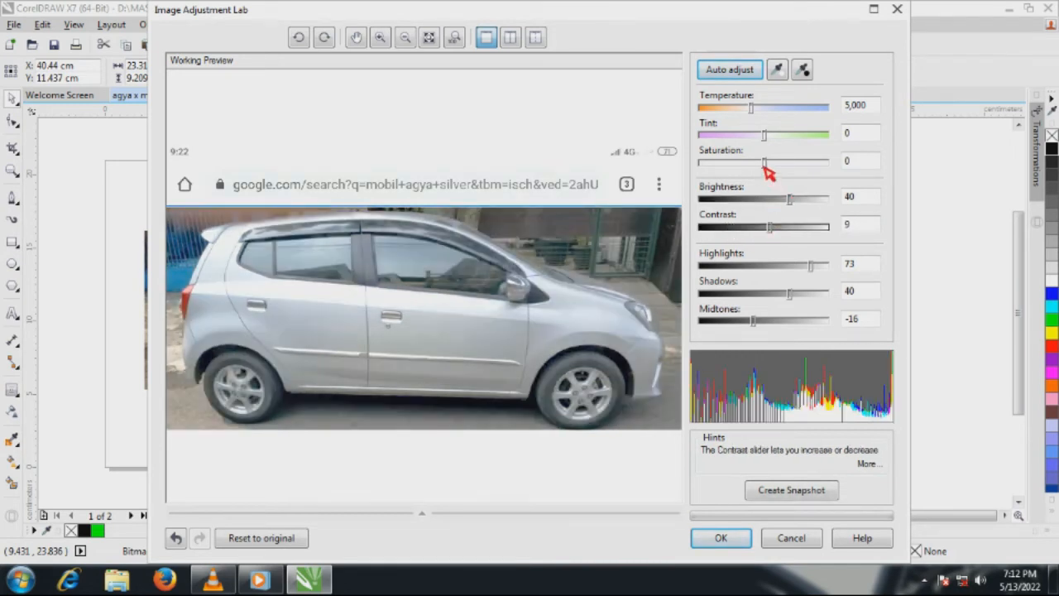
drag(765, 165, 728, 164)
drag(753, 321, 734, 329)
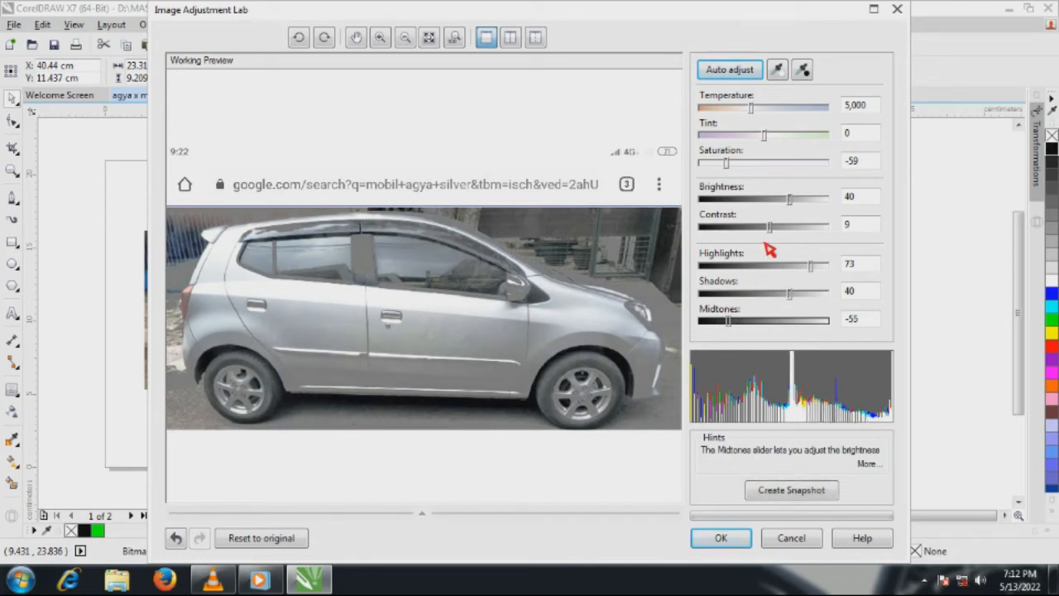
drag(772, 229, 790, 209)
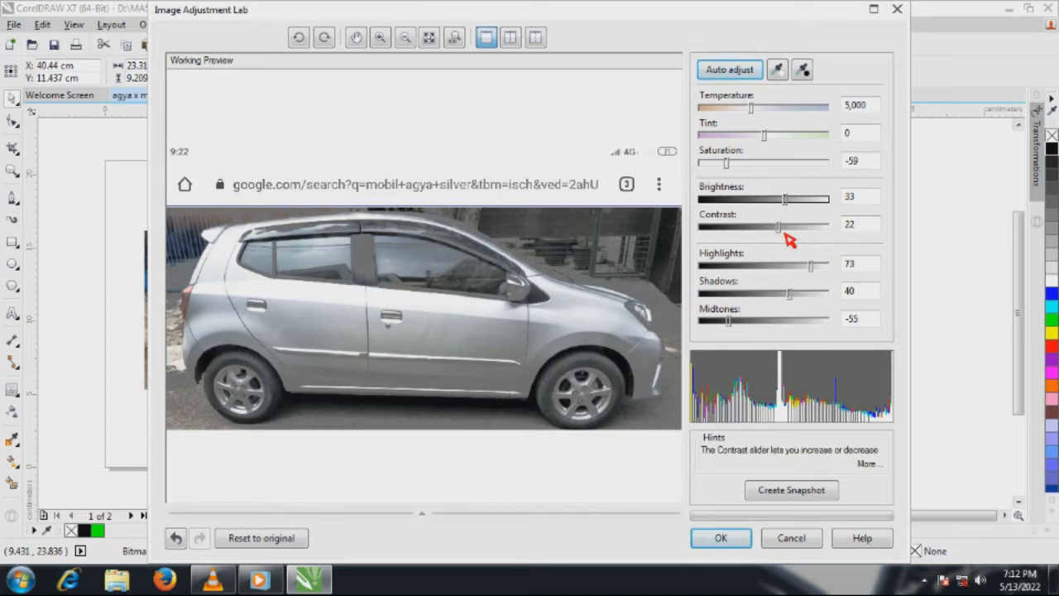
click(721, 538)
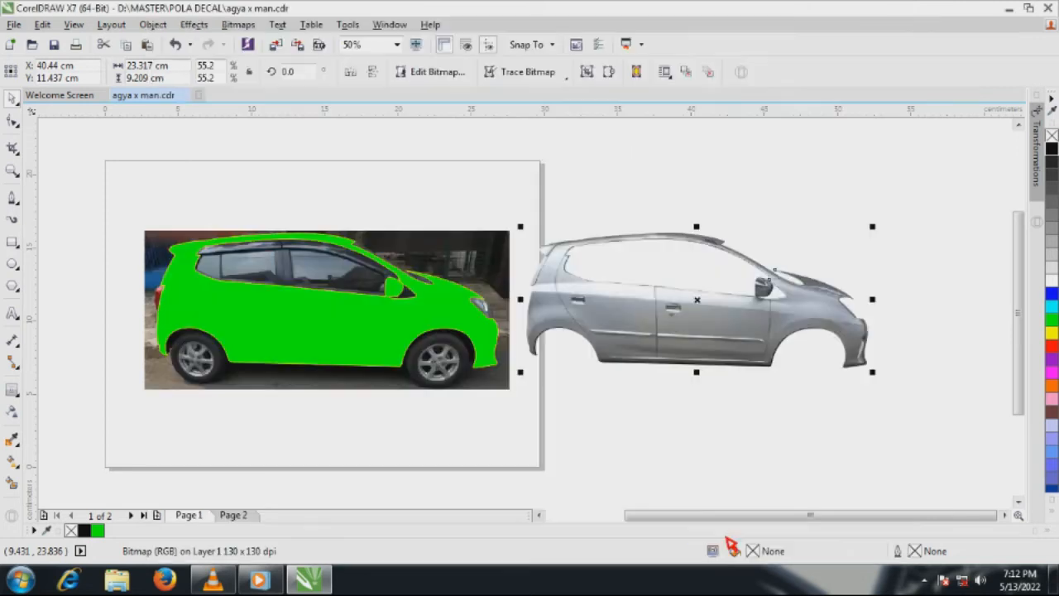
click(702, 441)
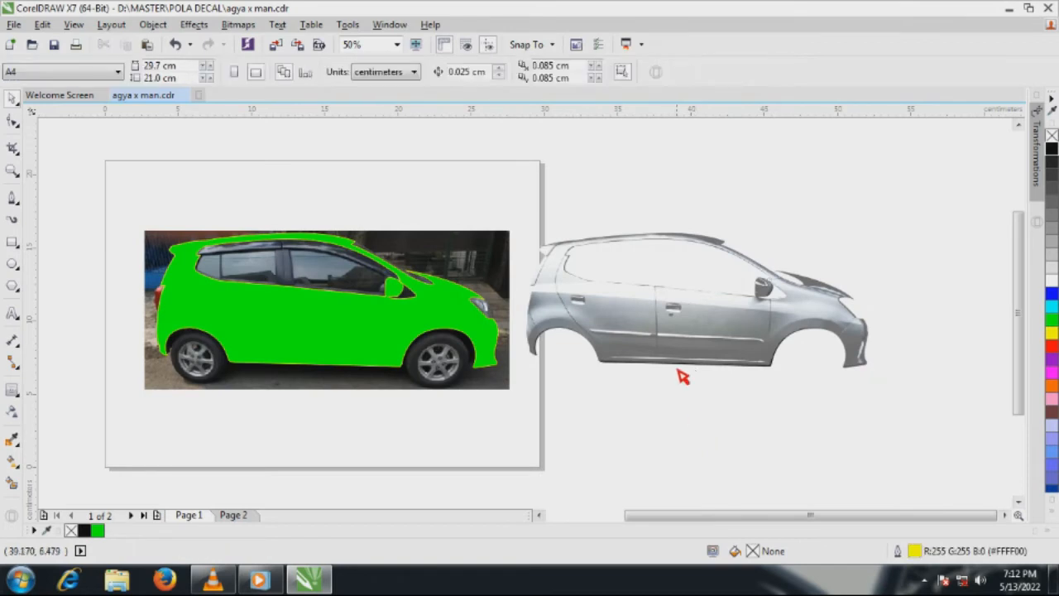
Move the body bitmap left so it overlaps the front of the green car and bring it to the front of the page
drag(683, 356, 598, 363)
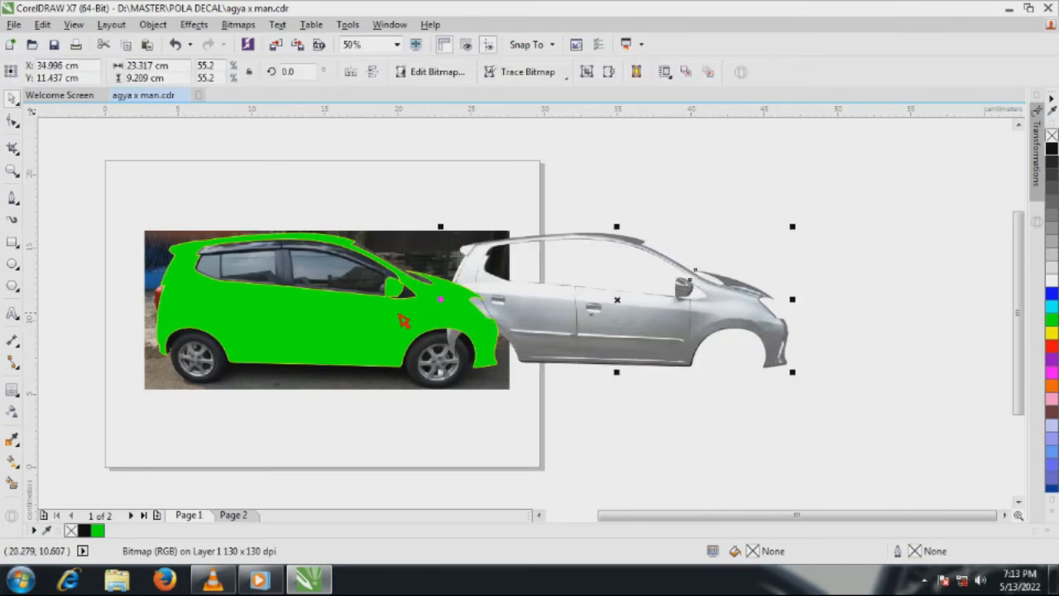
right_click(571, 319)
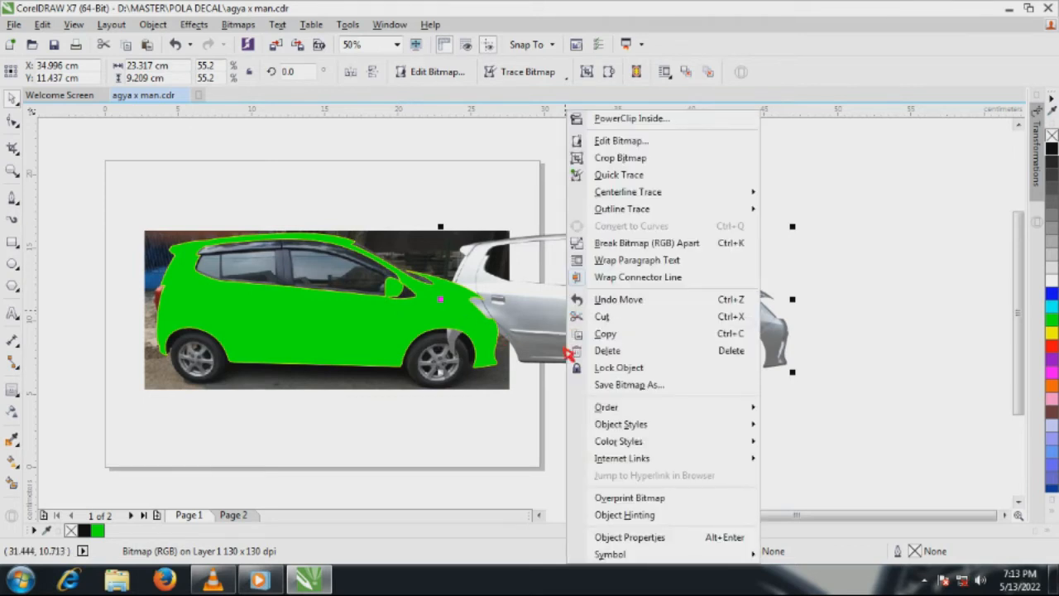
mouse_move(681, 410)
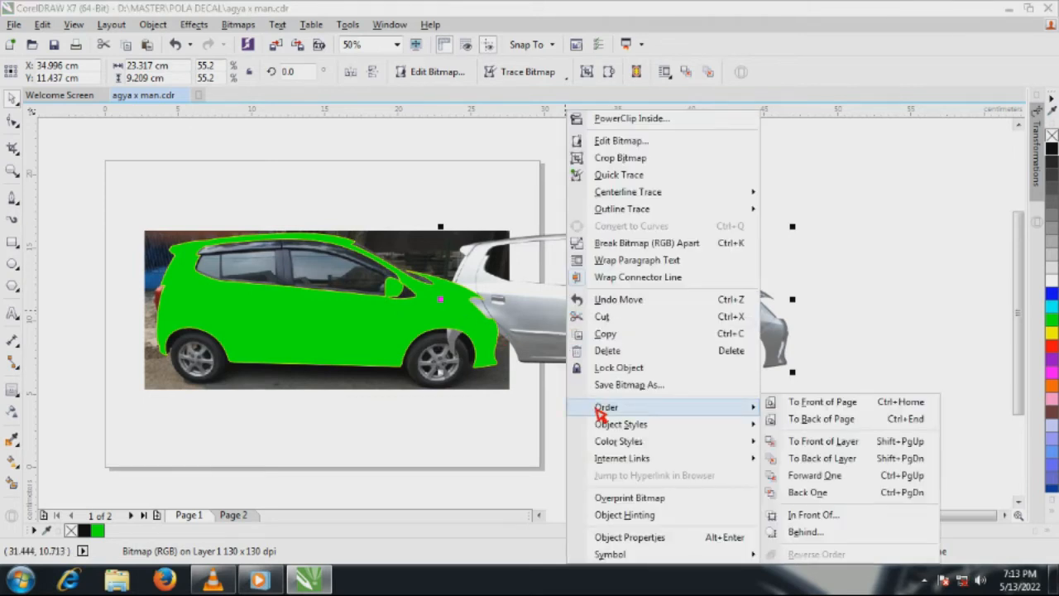
click(857, 404)
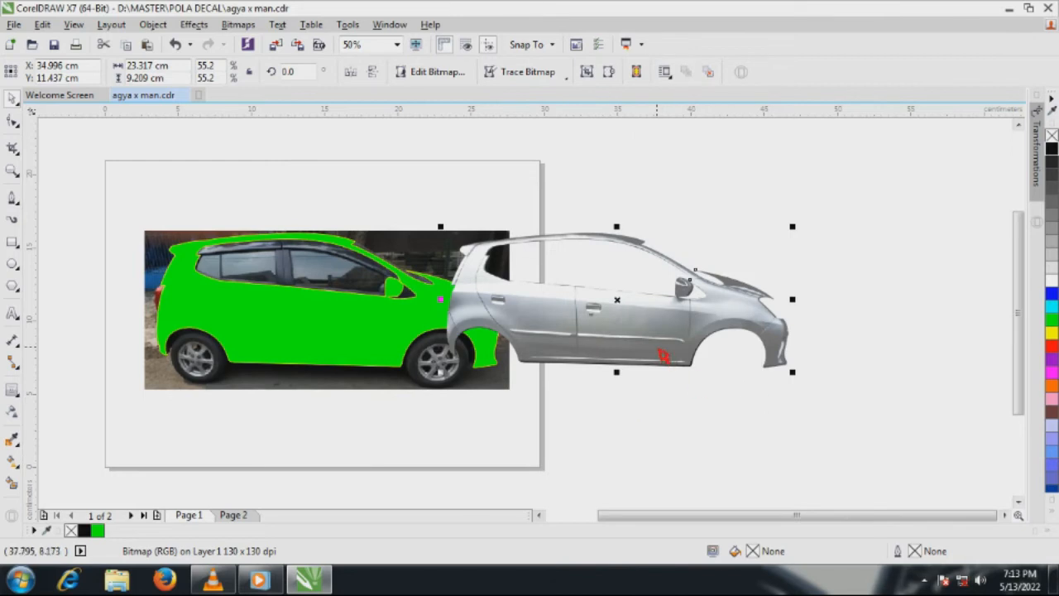
click(700, 426)
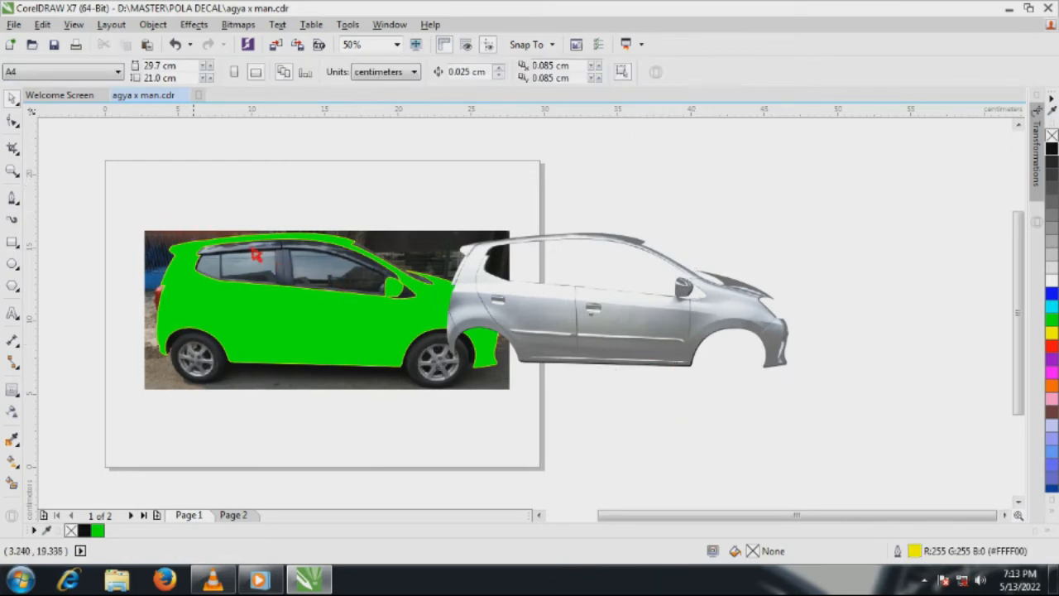
Align the body bitmap's centre with the green body shape so that it lies over it, and deselect both
click(552, 319)
shift+click(331, 340)
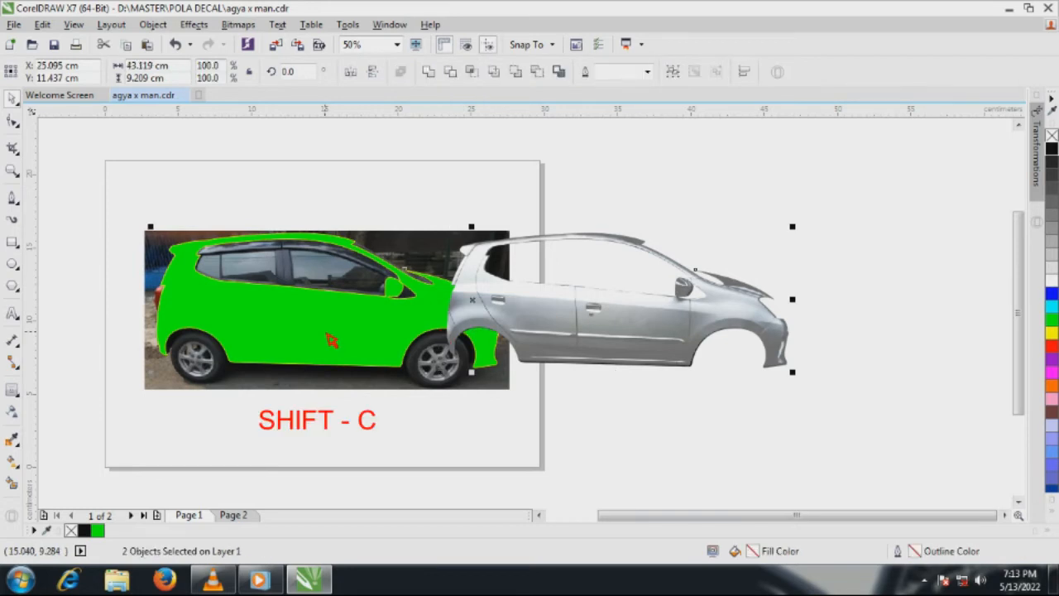
key(shift+c)
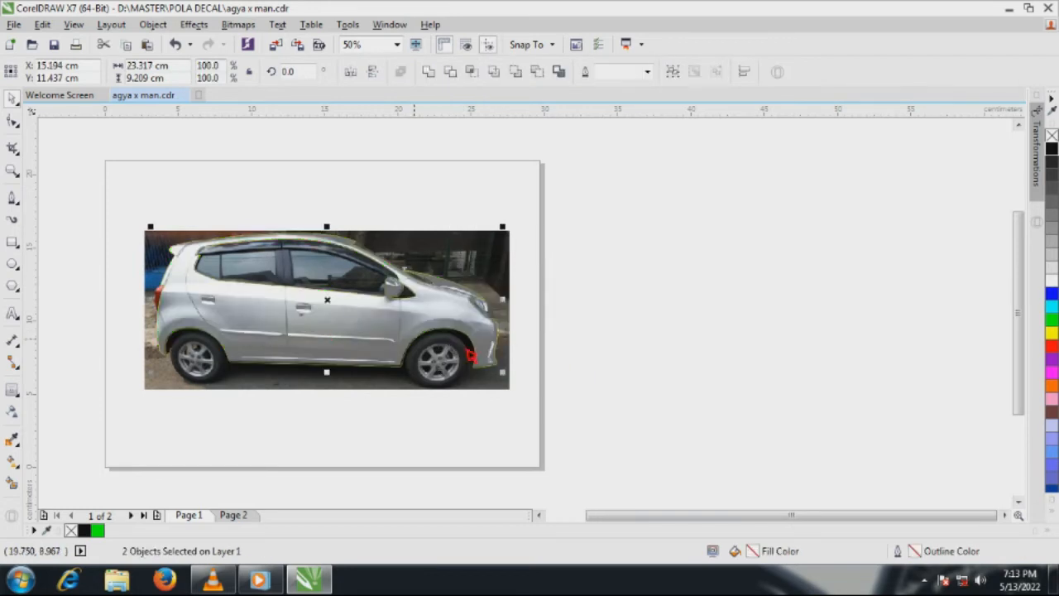
click(579, 381)
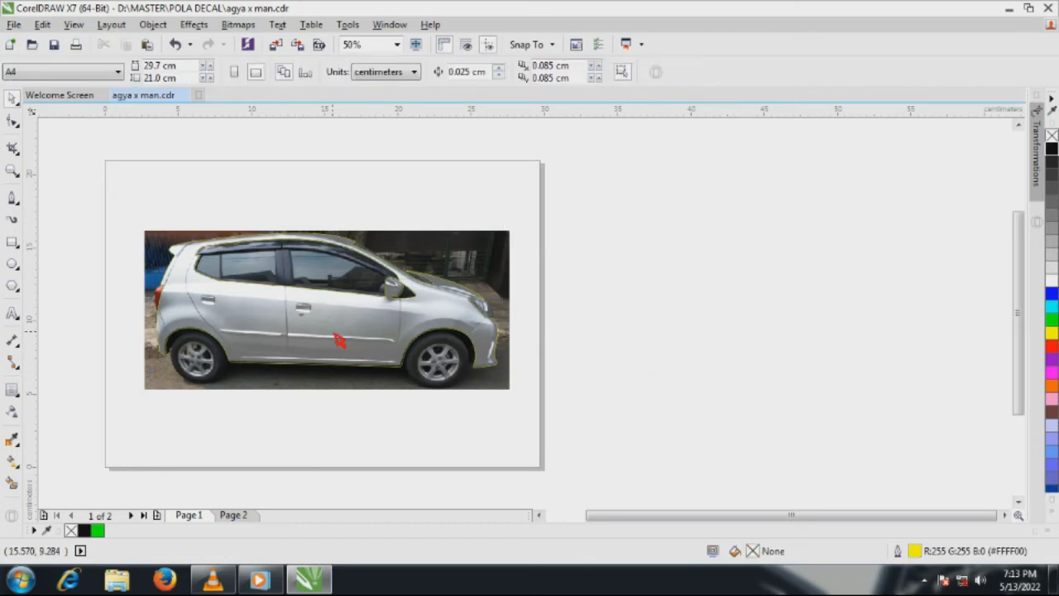
Try moving the body bitmap up, undo the move, and give the bitmap transparency the Subtract merge mode
drag(339, 340, 352, 273)
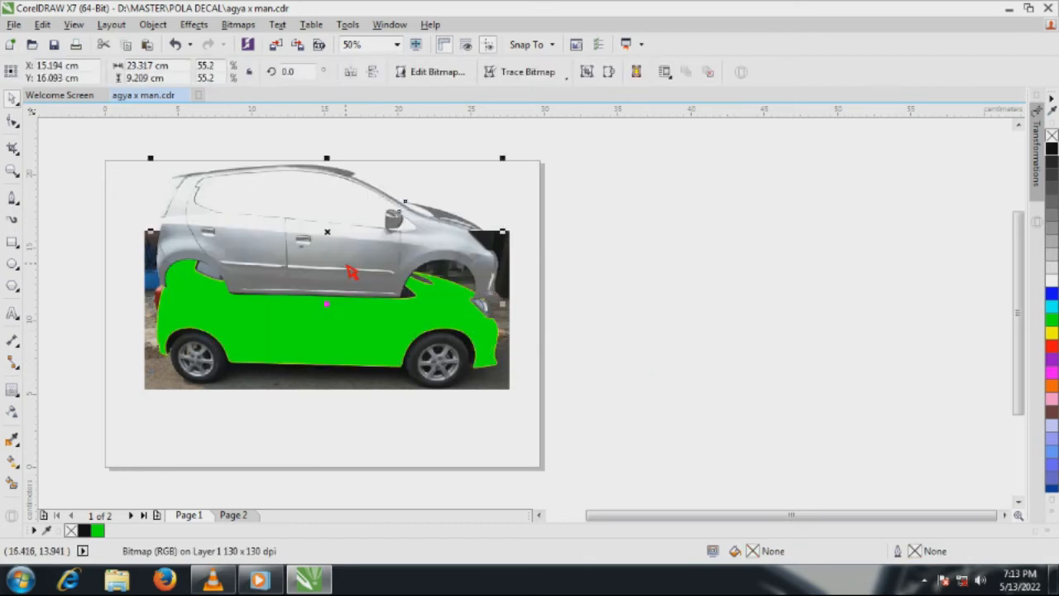
key(ctrl+z)
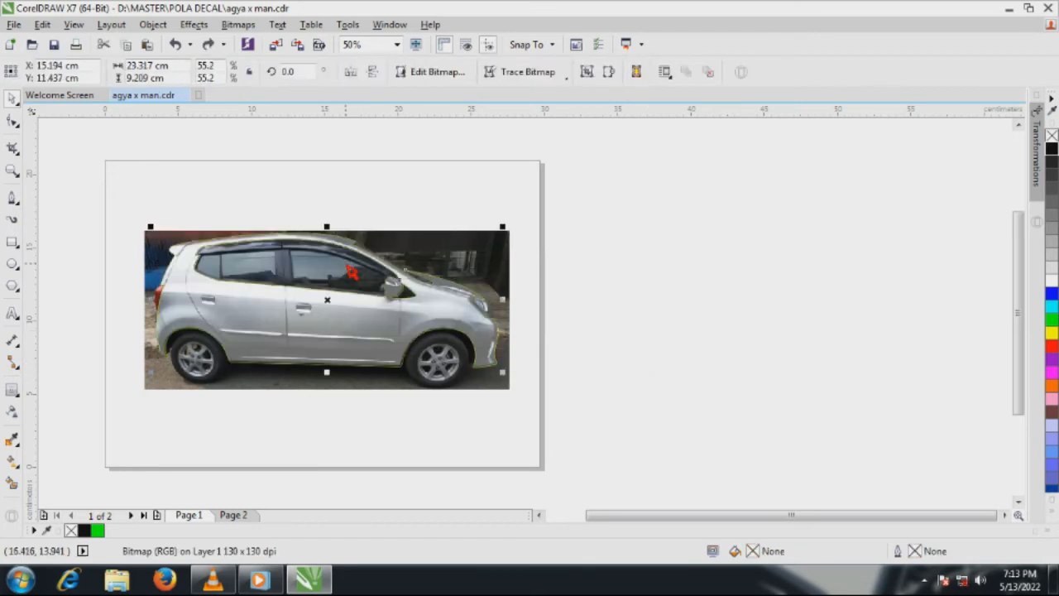
click(13, 412)
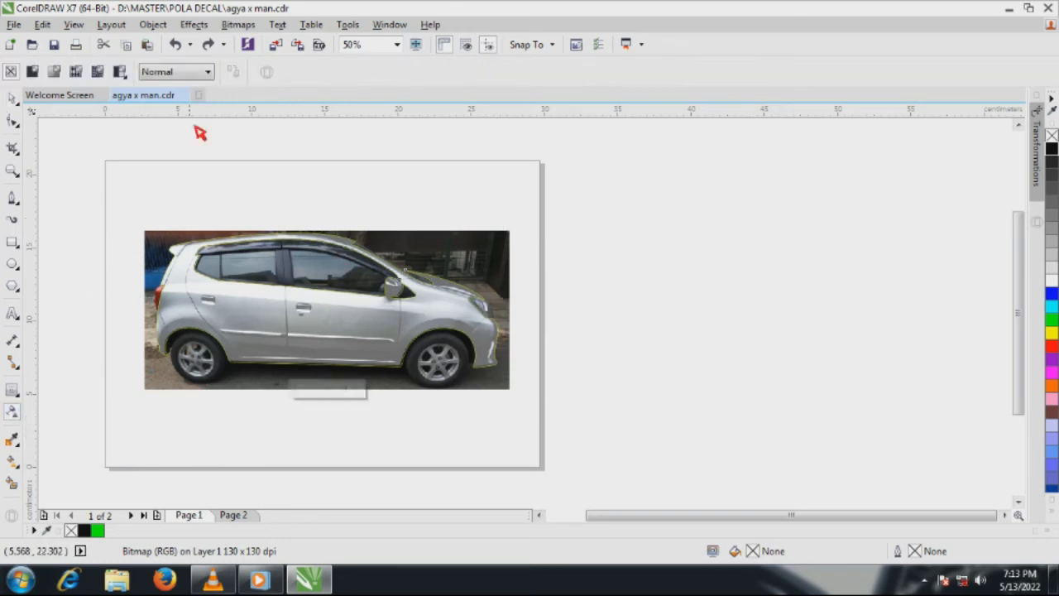
click(212, 74)
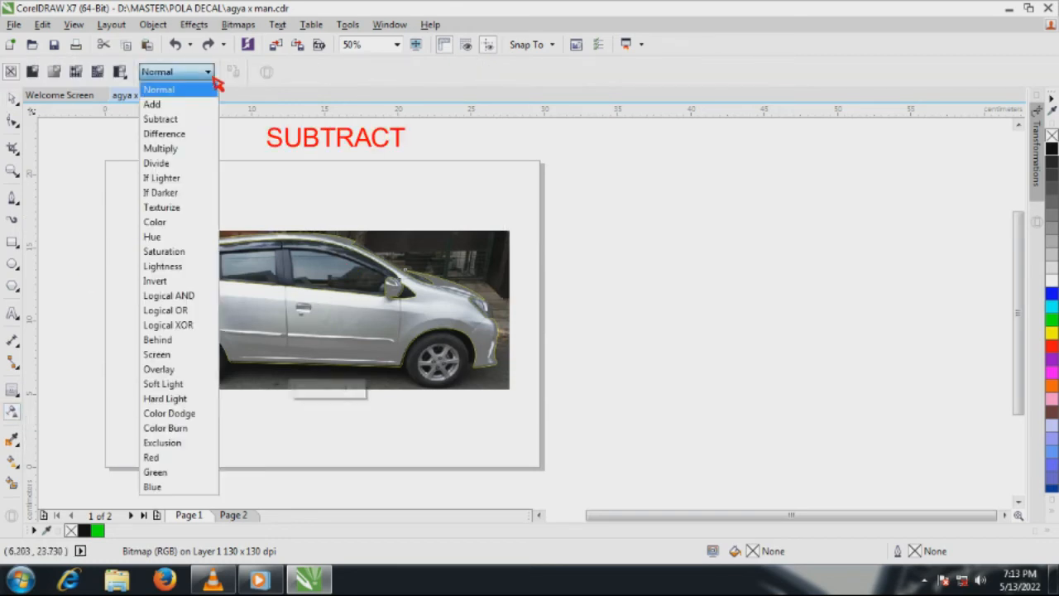
click(163, 120)
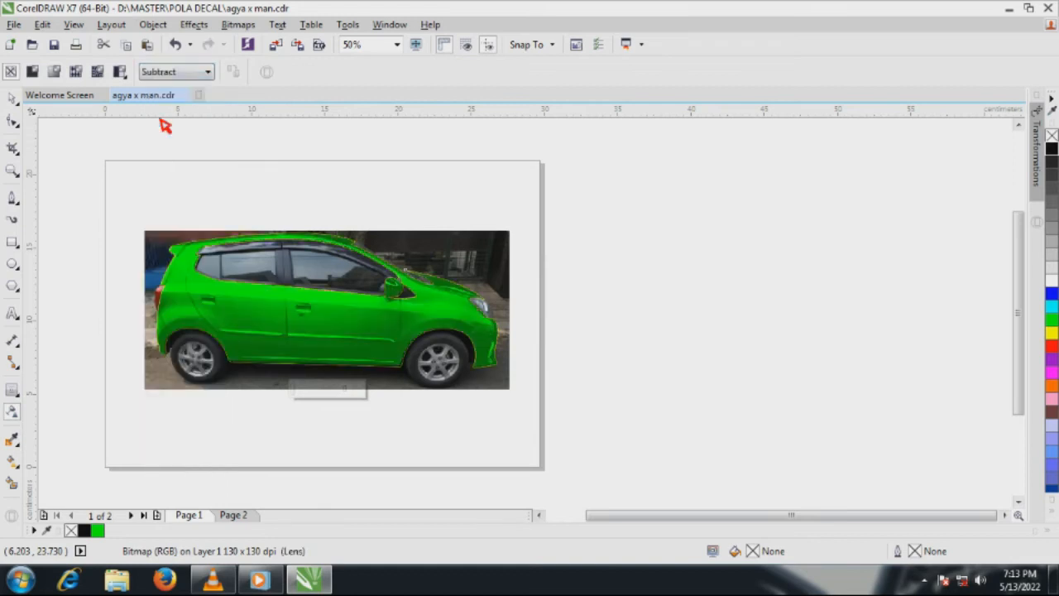
click(12, 98)
click(106, 167)
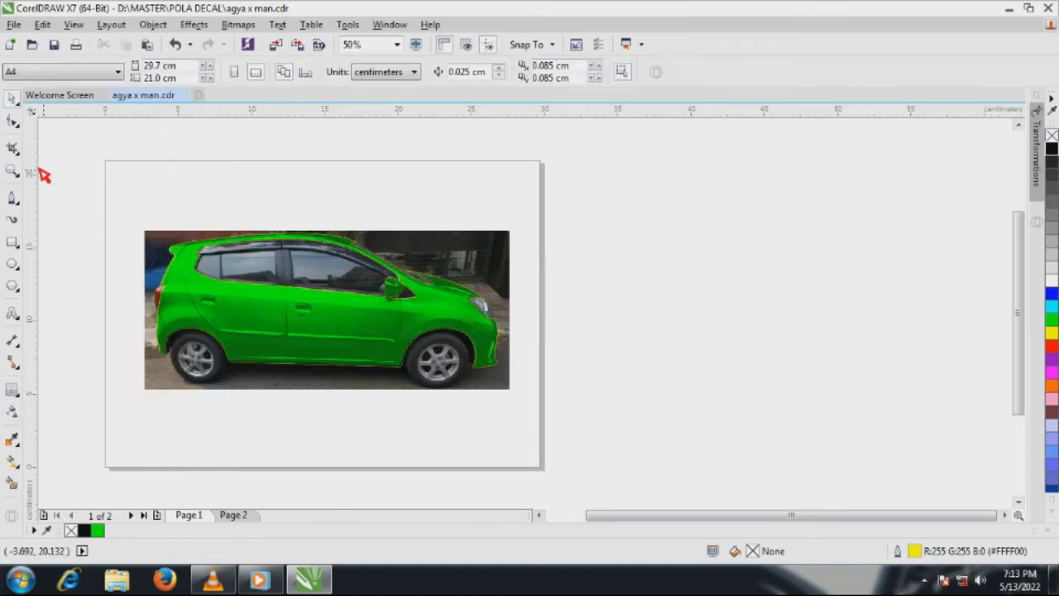
Select the body bitmap and the green body shape together and remove the yellow outline
key(z)
drag(128, 196, 553, 422)
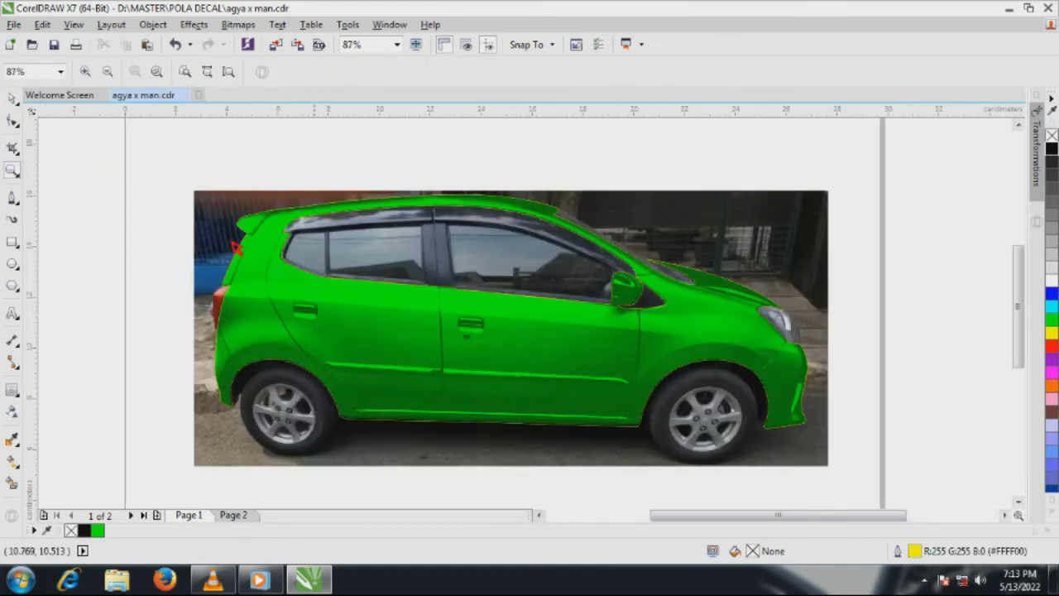
click(11, 97)
drag(163, 157, 899, 472)
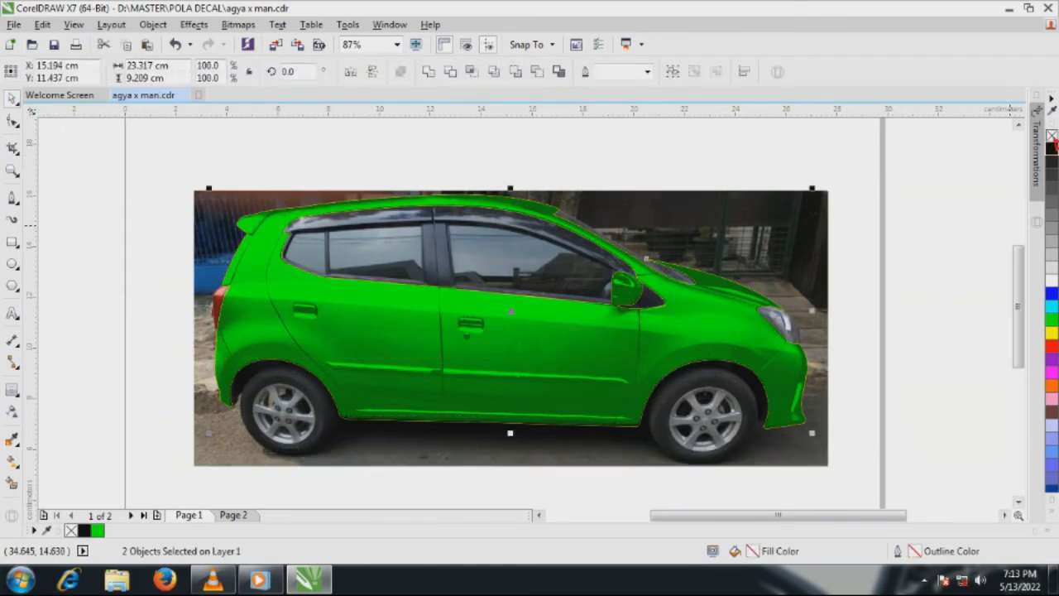
click(922, 284)
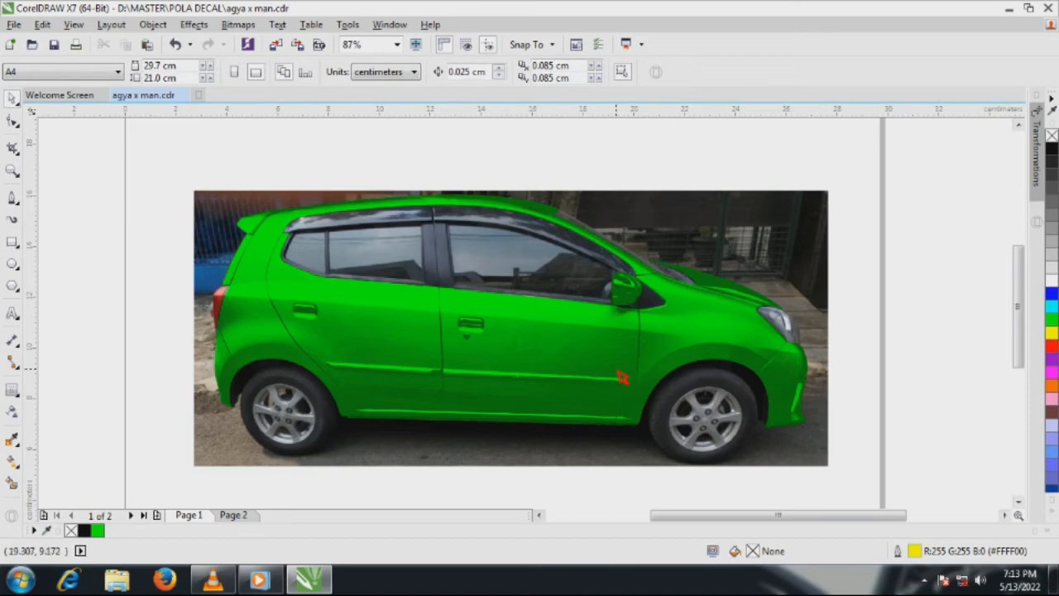
Try moving the transparent body bitmap up off the green shape and undo the move
drag(617, 371, 624, 220)
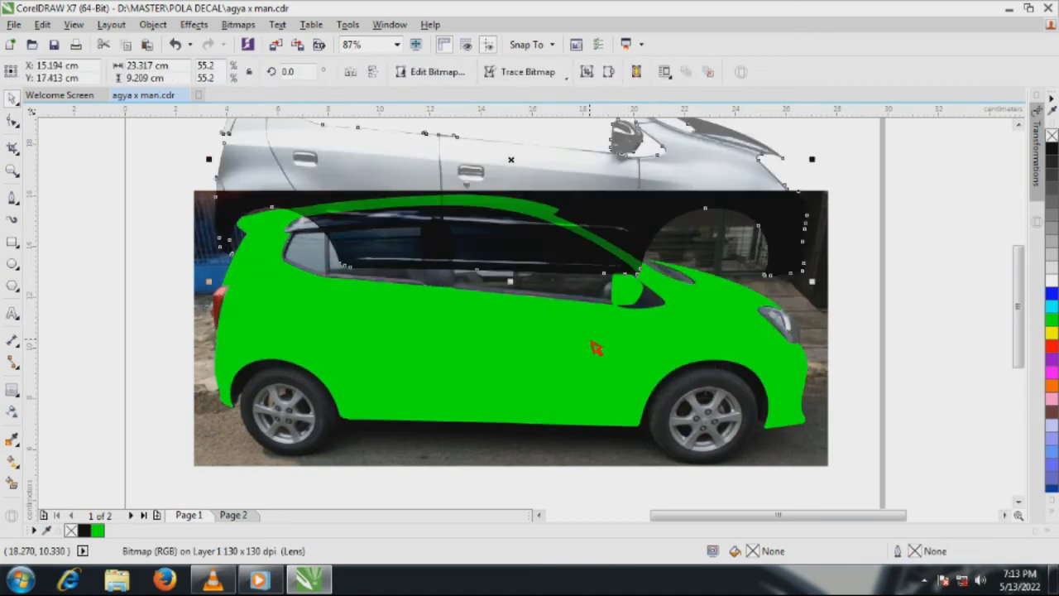
key(ctrl+z)
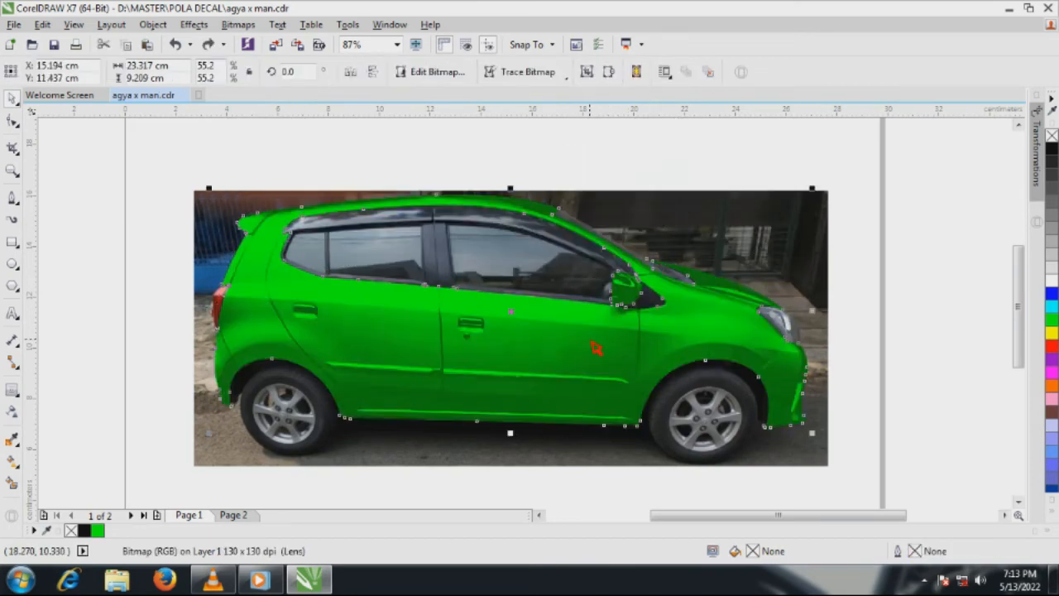
Select the body bitmap and green body shape together and try cyan, blue and light grey fills, finishing with 70% Black
drag(208, 164, 848, 460)
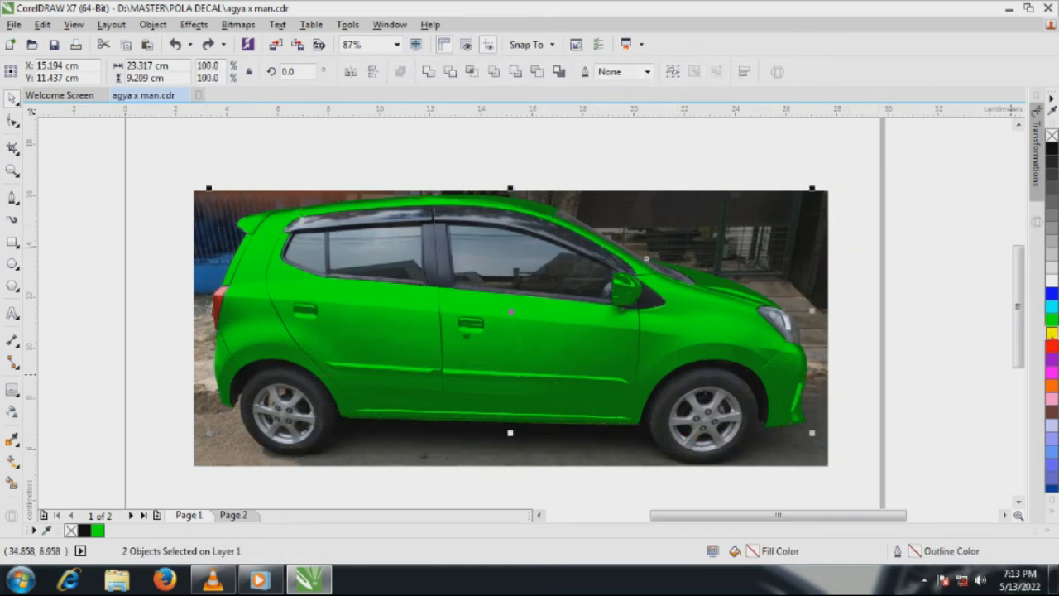
click(1052, 306)
click(1052, 293)
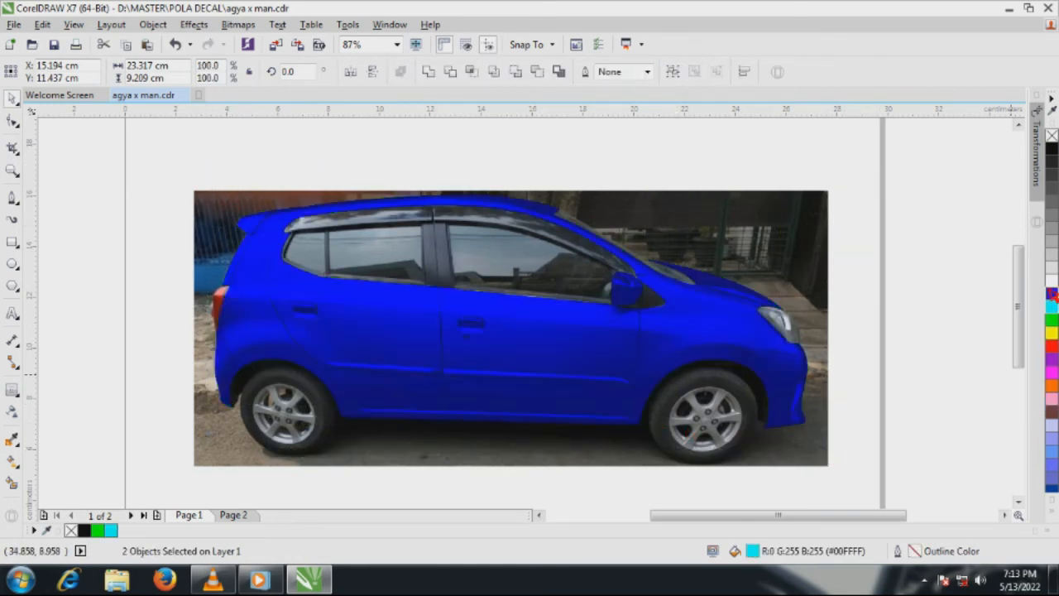
click(1052, 257)
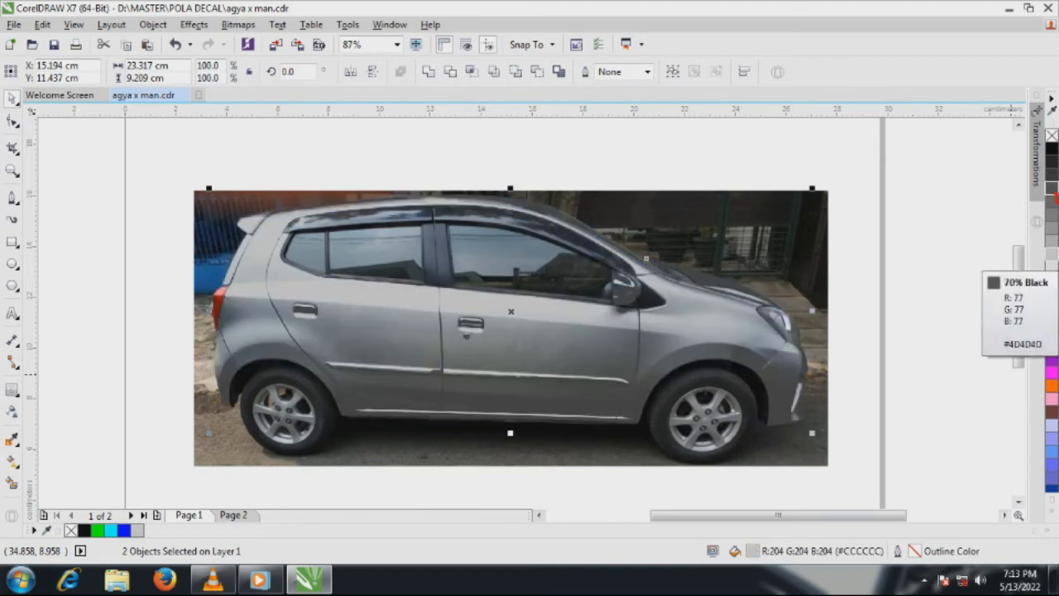
click(1052, 188)
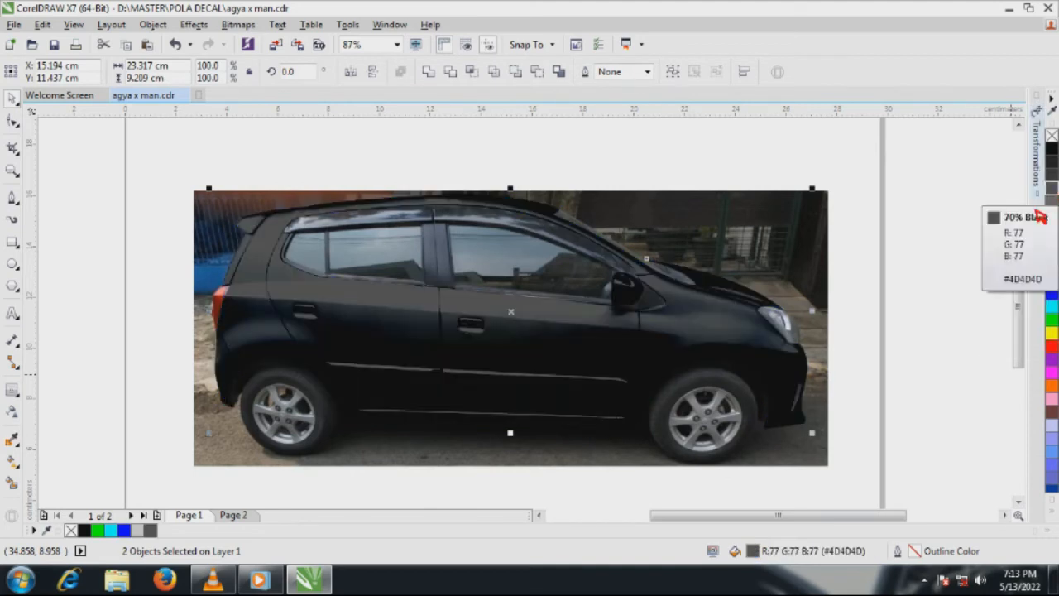
click(888, 253)
scroll(393, 270, down, 3)
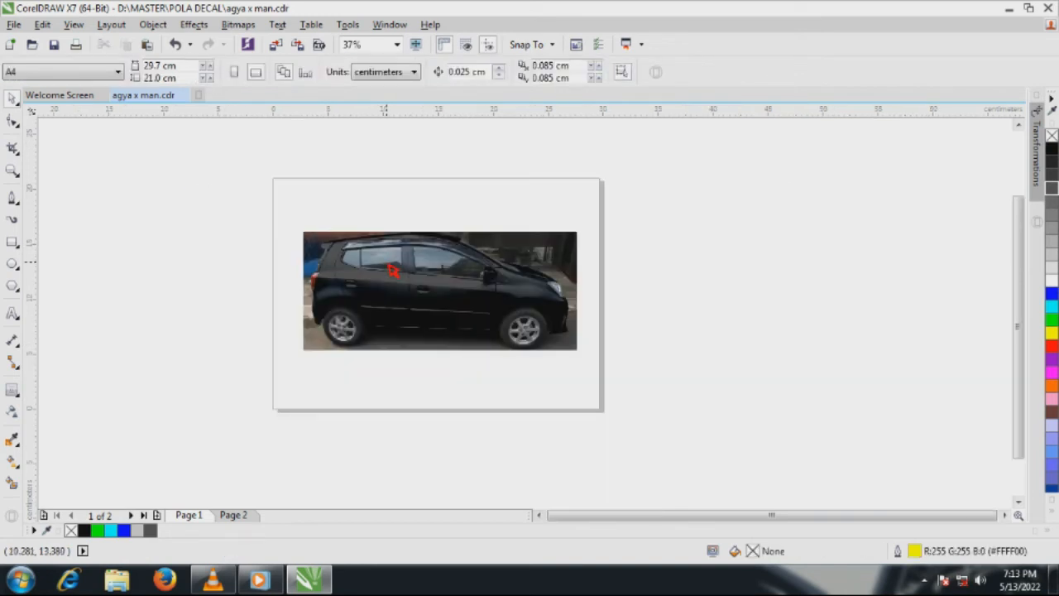
click(12, 169)
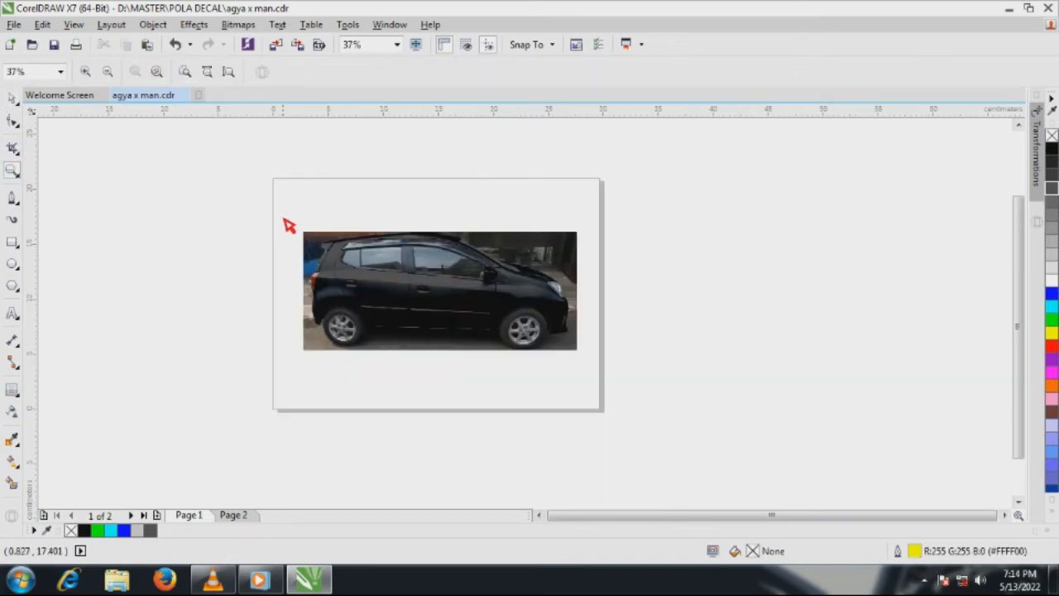
drag(289, 225, 603, 372)
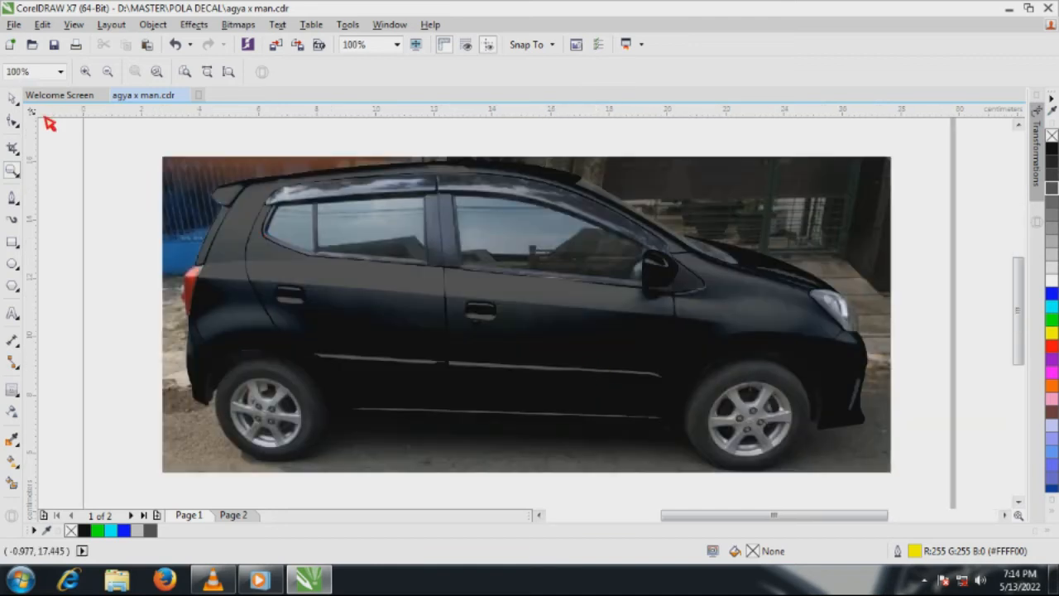
click(12, 98)
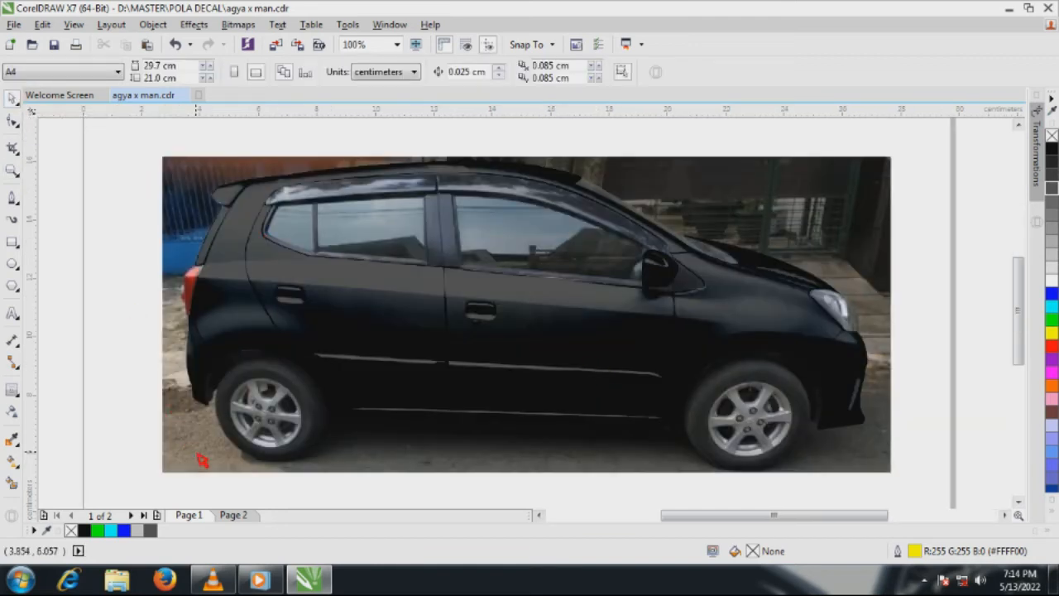
Group the three Wolverine decal artworks on Page 2 and copy the group for use on Page 1
click(240, 515)
scroll(462, 315, down, 1)
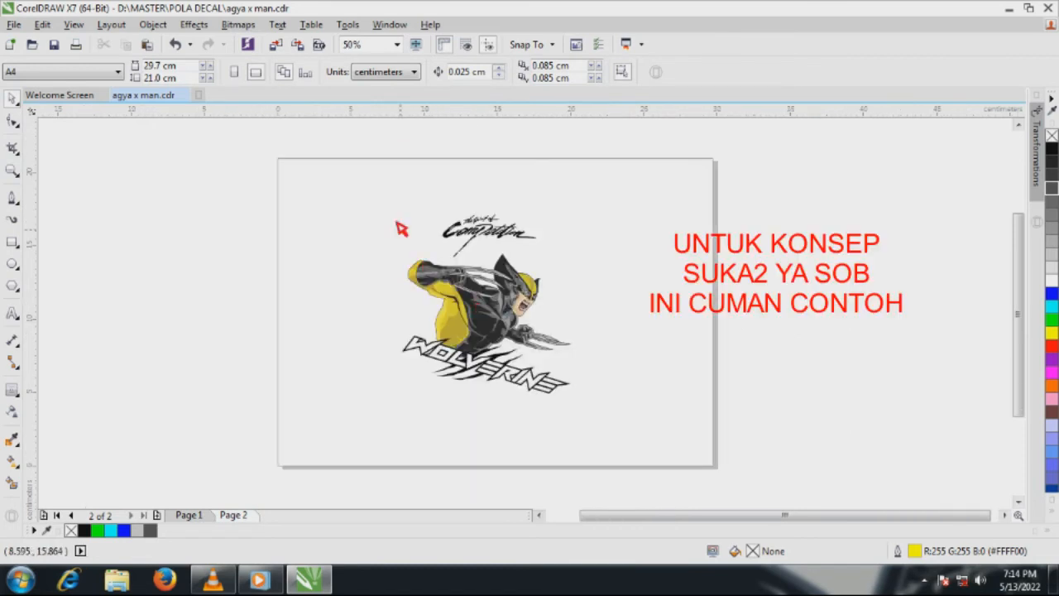
drag(381, 198, 628, 431)
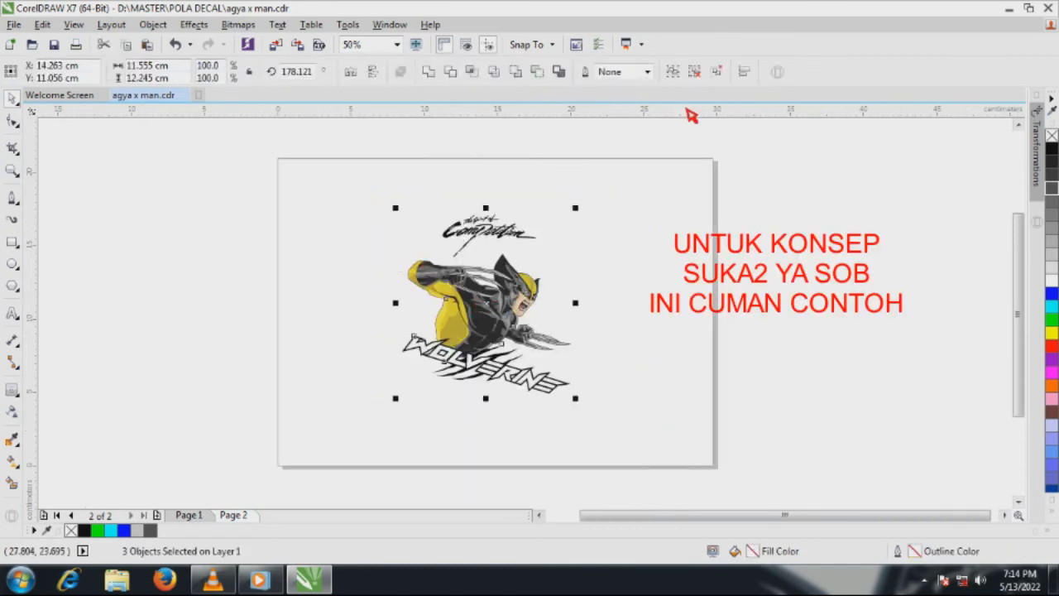
click(674, 75)
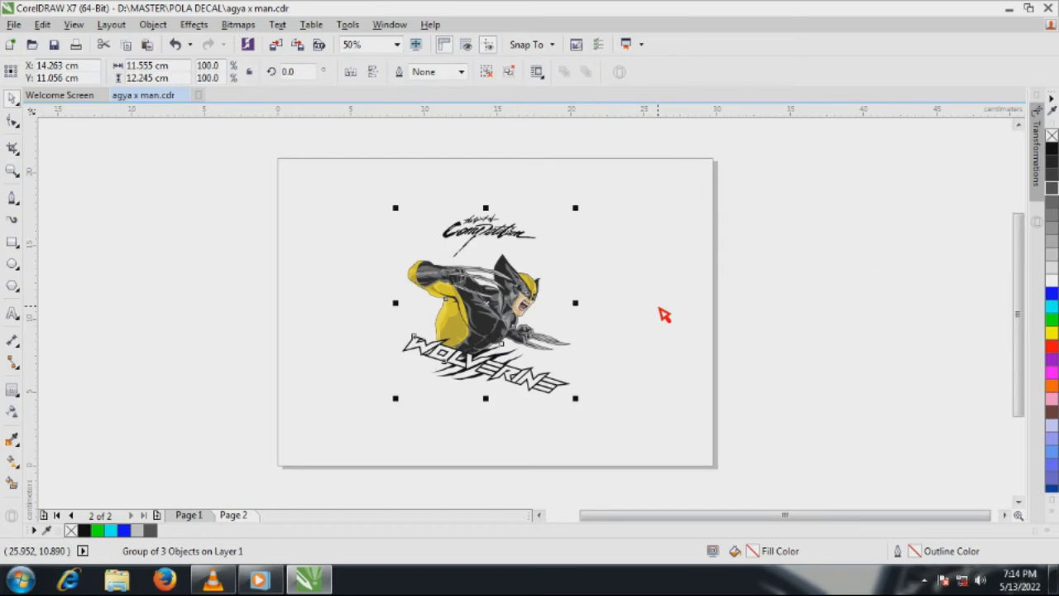
click(127, 47)
click(189, 515)
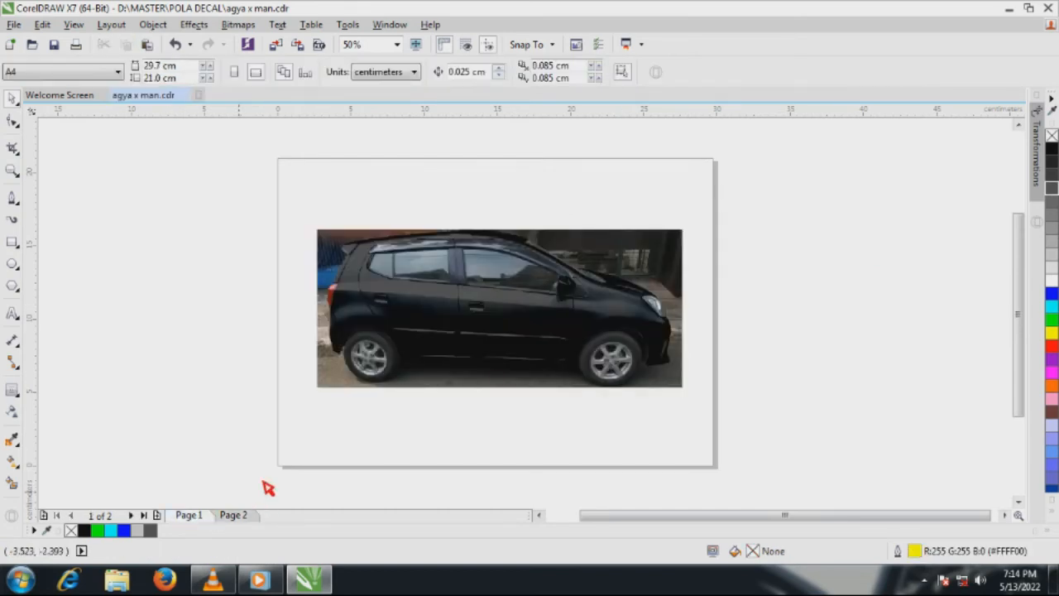
Paste the decal group on Page 1, move it outside the page beside the car, and ungroup it
click(146, 45)
drag(477, 324, 794, 333)
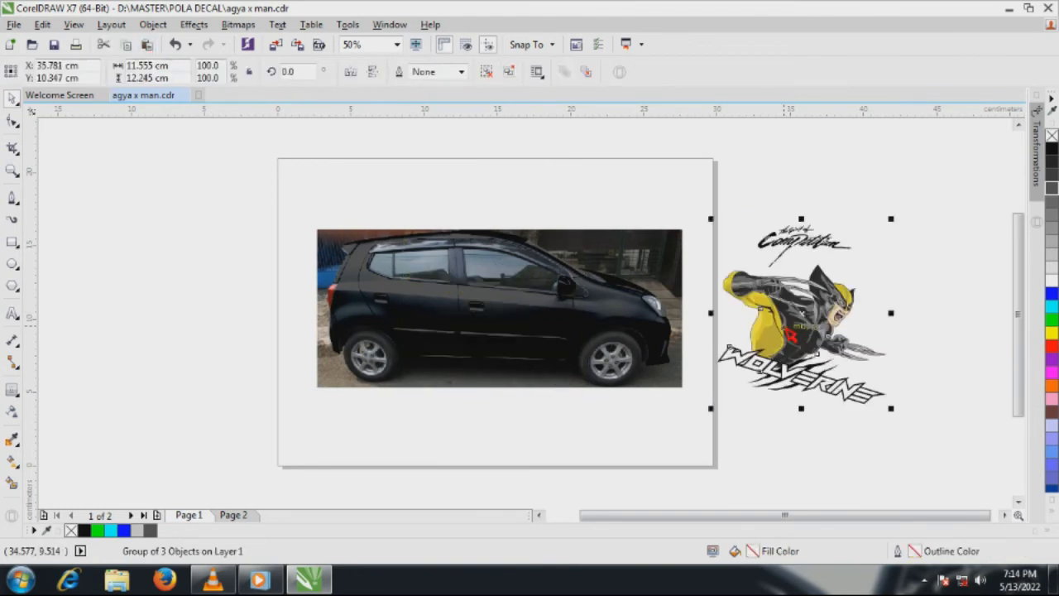
click(598, 201)
click(760, 287)
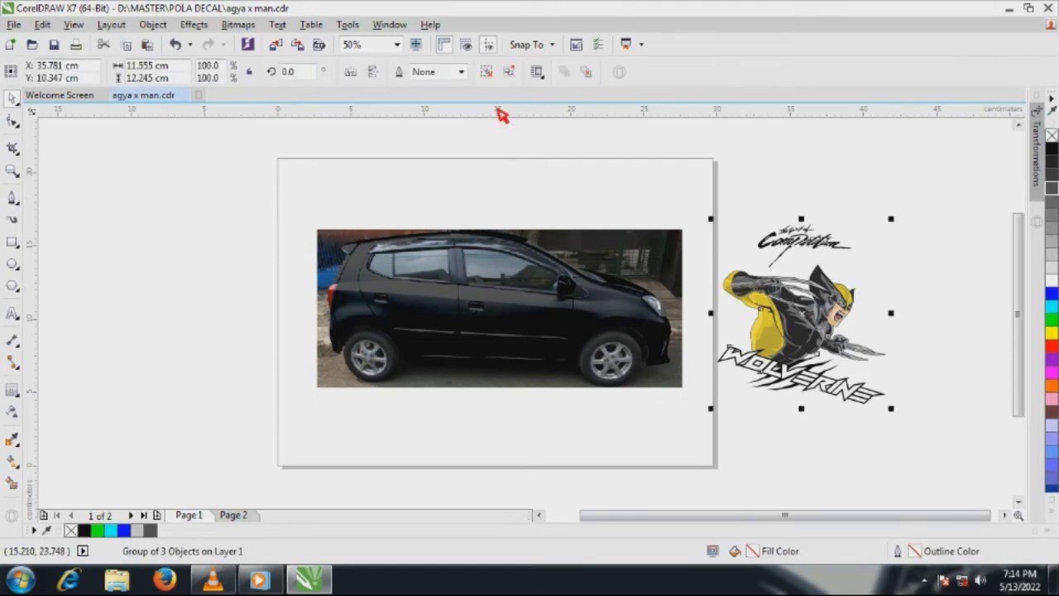
click(485, 75)
Move the transparent body bitmap up off the car and place the Wolverine figure over the rear door and rear wheel
click(551, 337)
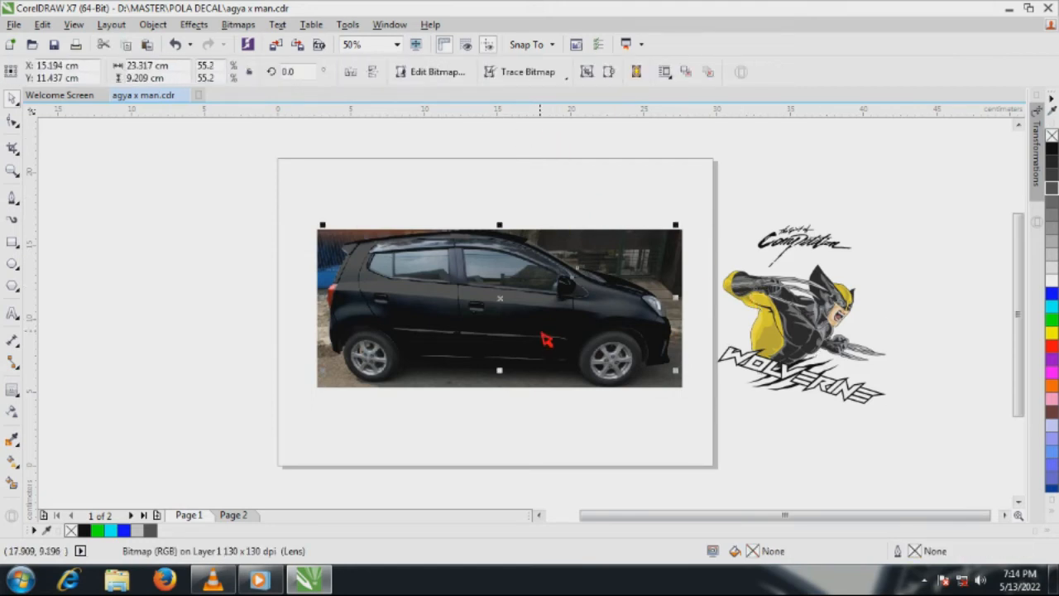
drag(547, 340, 534, 196)
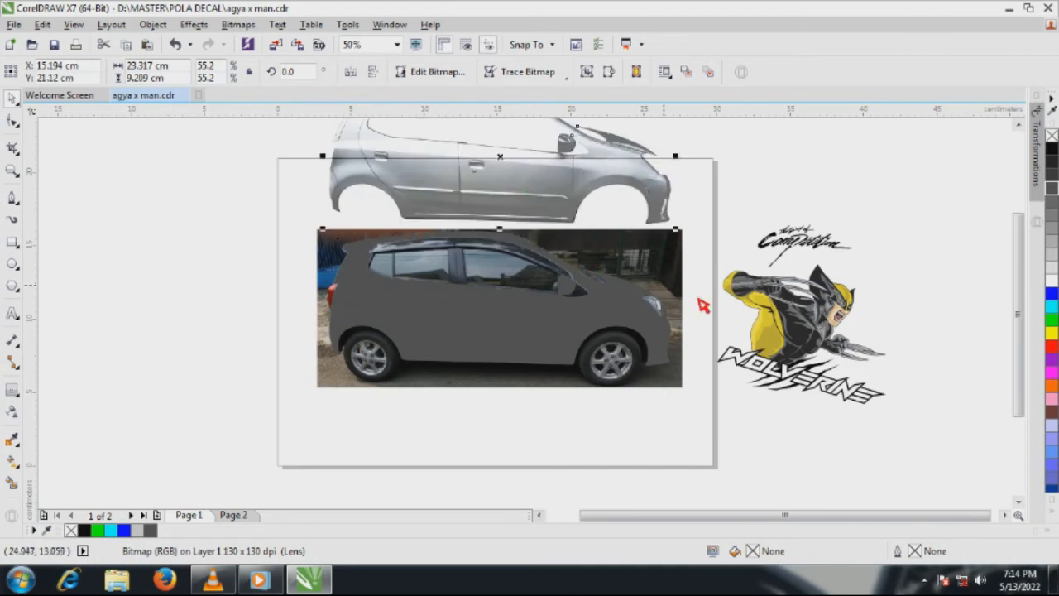
click(782, 315)
drag(782, 315, 423, 344)
scroll(412, 341, up, 2)
drag(624, 410, 629, 412)
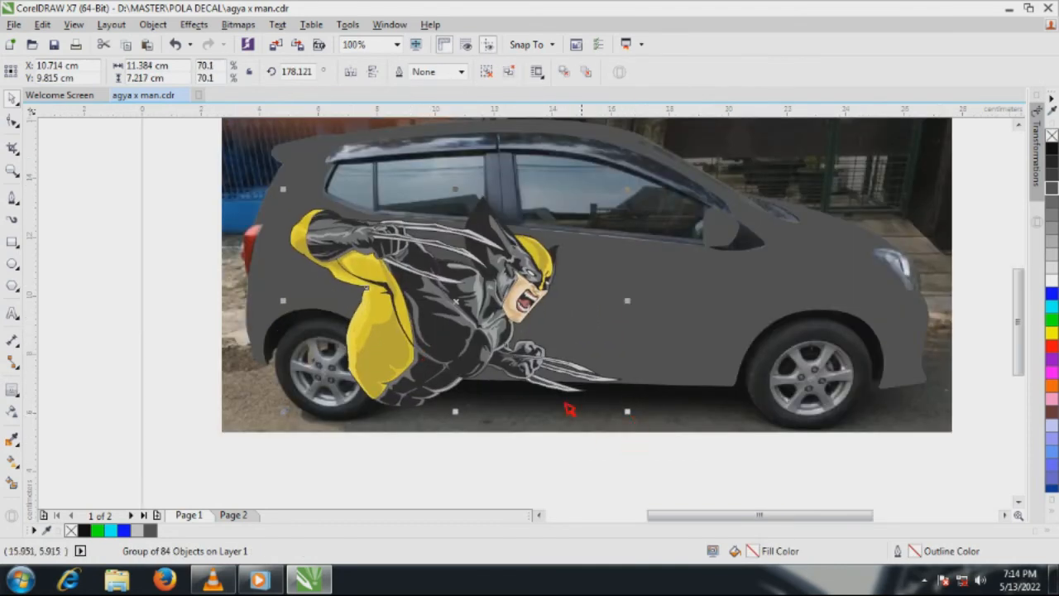
drag(428, 343, 412, 351)
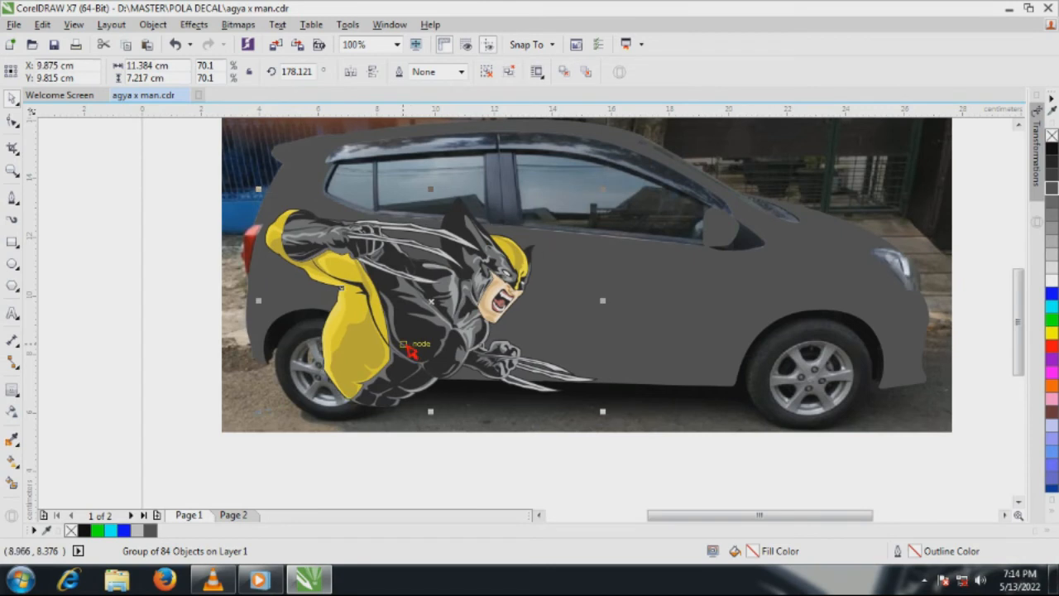
key(Up)
key(Up)
scroll(432, 306, down, 1)
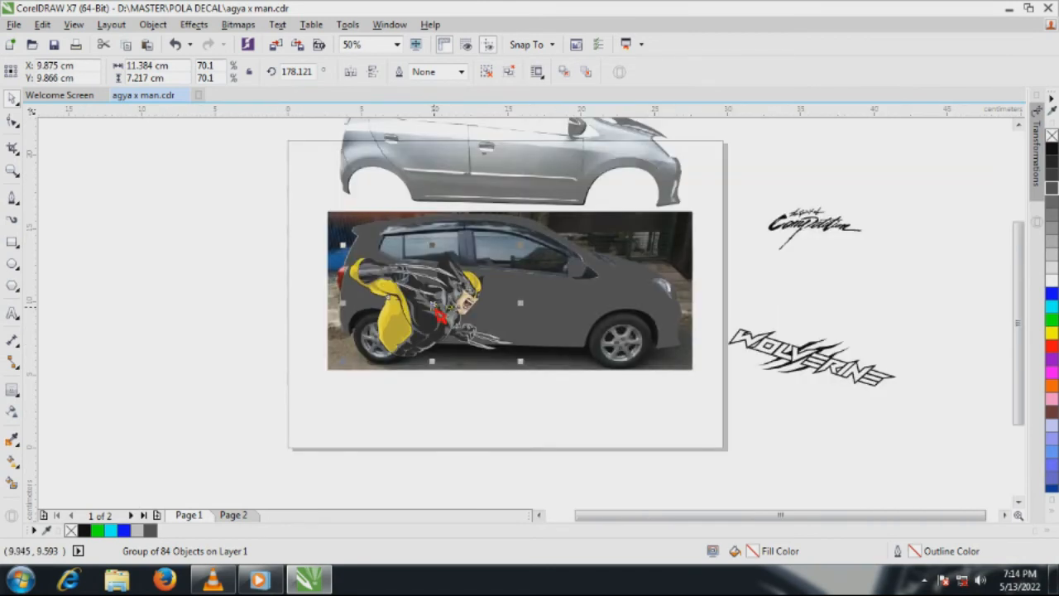
Draw a circle about 8.84 cm in diameter with an orange fill and no outline, placed behind the Wolverine figure
click(782, 405)
click(12, 264)
mouse_move(418, 324)
mouse_down()
mouse_move(424, 389)
mouse_move(482, 351)
mouse_up()
key(space)
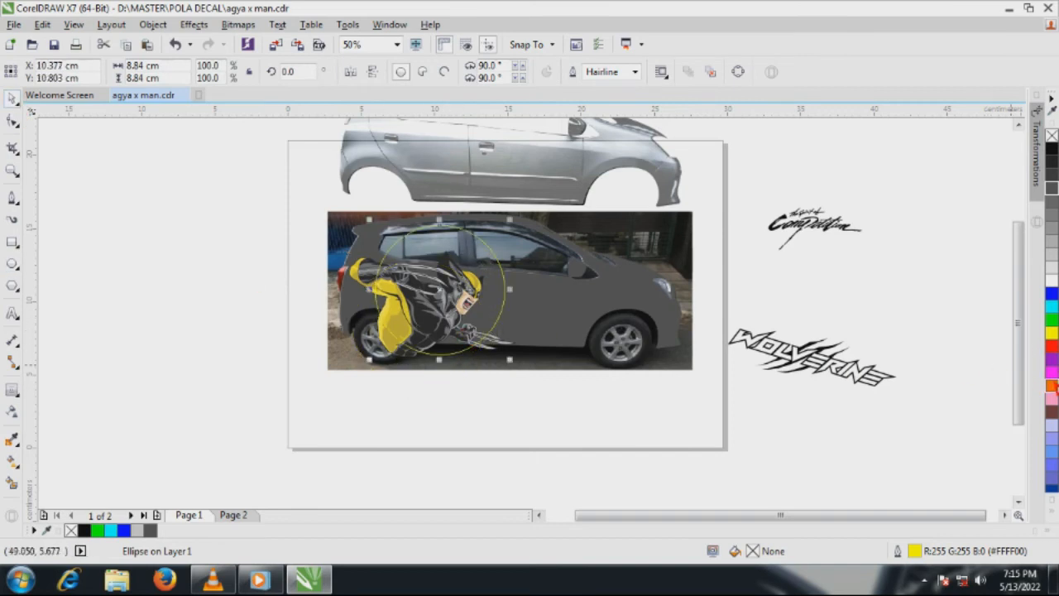
click(1051, 384)
click(402, 356)
right_click(397, 364)
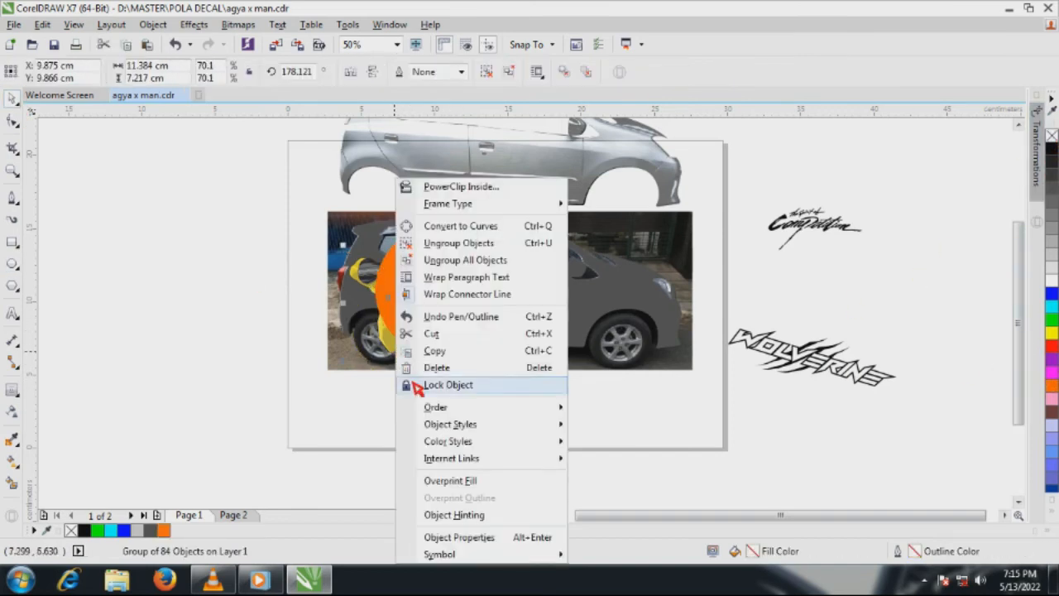
click(621, 403)
Place the WOLVERINE lettering over the lower doors in front of the circle, slanting upwards at about 10.5 degrees
drag(794, 358, 618, 309)
click(546, 338)
key(Escape)
scroll(538, 321, up, 1)
double_click(540, 323)
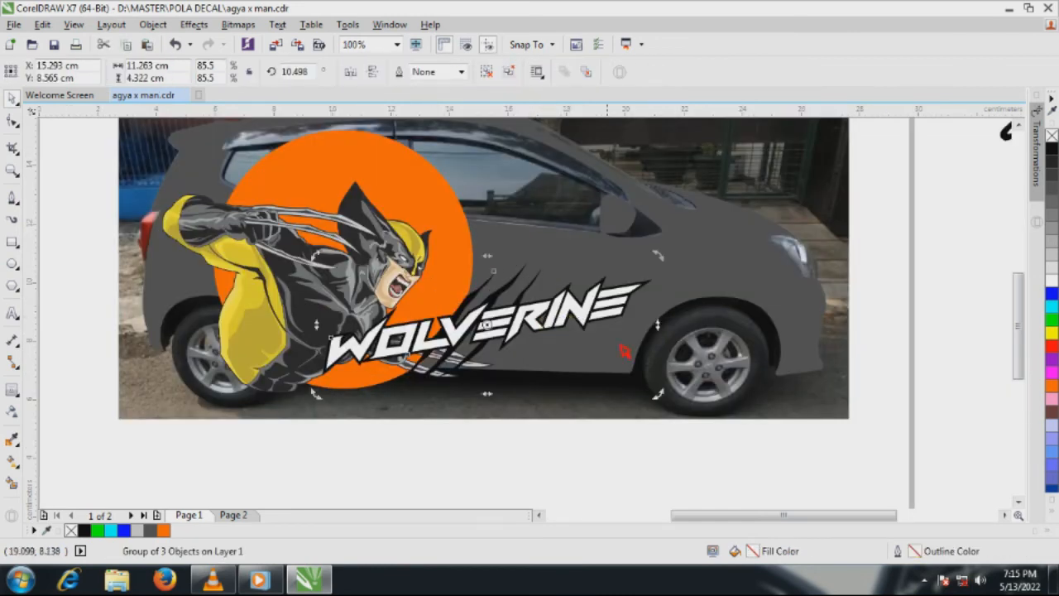
Shrink the WOLVERINE lettering to about 66%, rotate it to about 12.5 degrees, and move it onto the front door
drag(658, 394, 584, 349)
drag(498, 325, 535, 336)
click(535, 336)
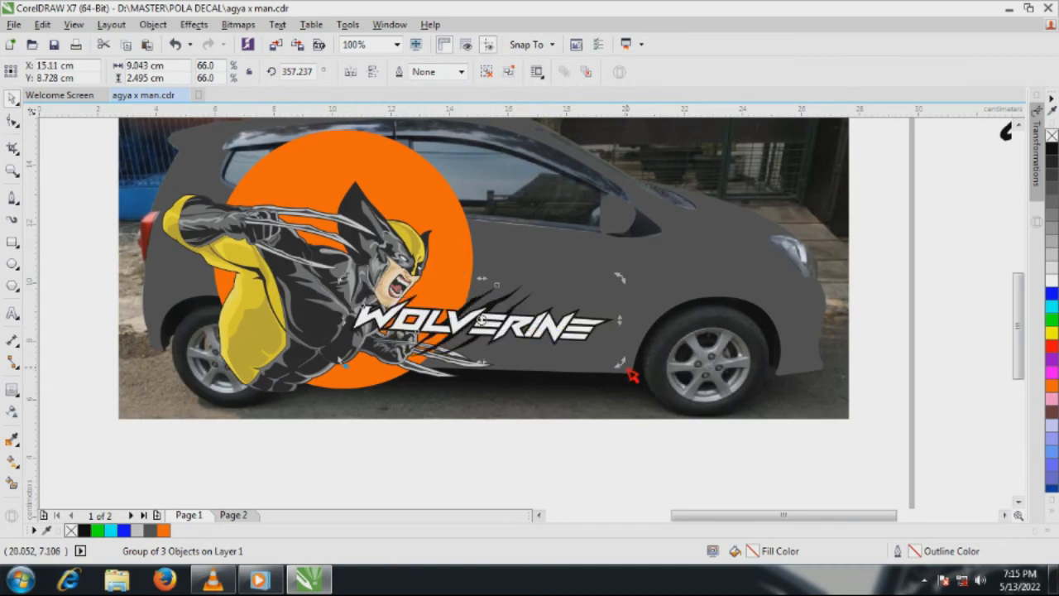
drag(625, 366, 634, 326)
click(562, 426)
drag(530, 312, 581, 279)
Enlarge the WOLVERINE lettering to about 10.16 cm wide and centre it across the lower doors, overlapping the orange circle
scroll(484, 305, down, 1)
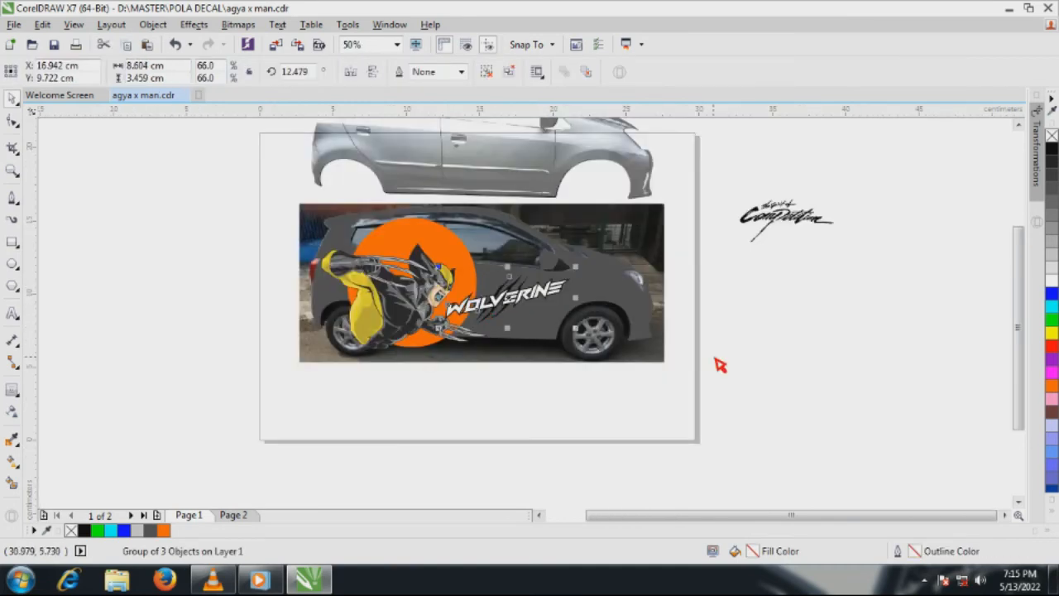
scroll(468, 281, up, 1)
drag(418, 372, 379, 391)
drag(480, 338, 501, 342)
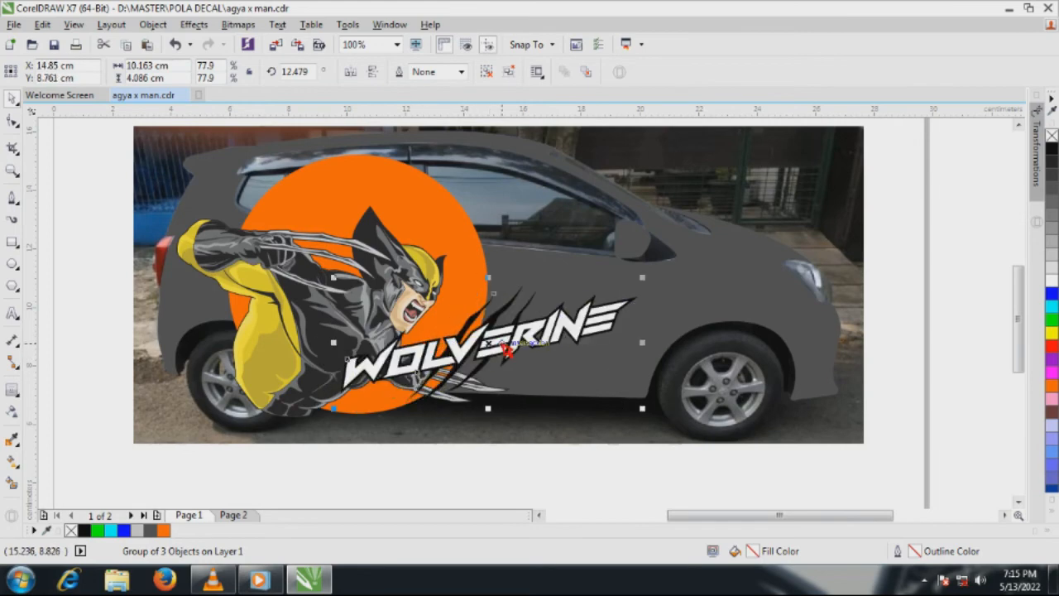
Select the Wolverine figure, orange circle and WOLVERINE lettering and PowerClip them inside the dark grey car body shape
scroll(499, 342, down, 1)
drag(254, 440, 586, 230)
right_click(470, 308)
click(514, 240)
click(563, 305)
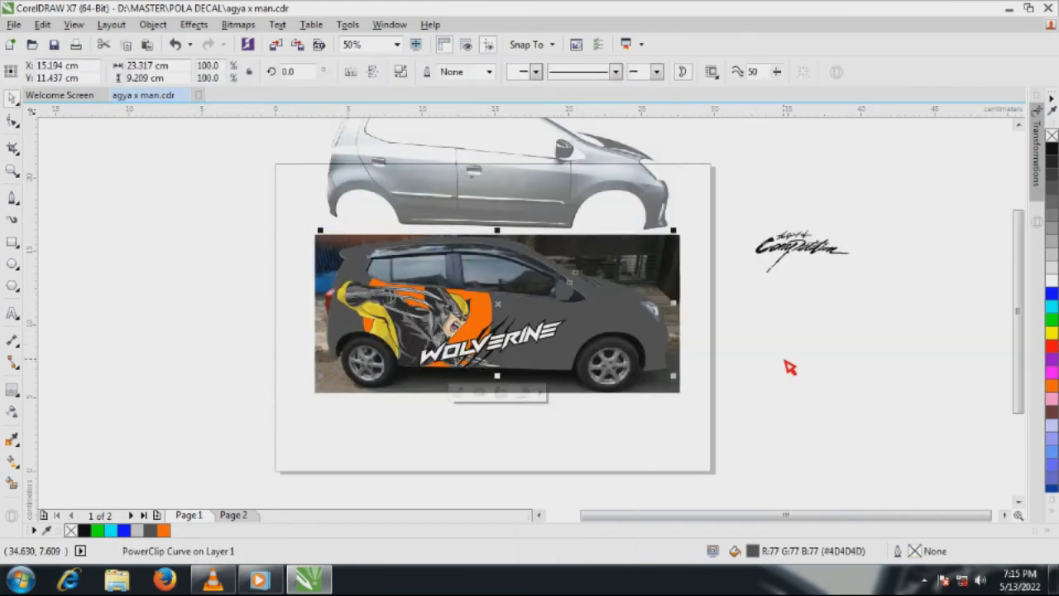
Align the transparent body bitmap over the PowerClipped car body so it shades the decals, and deselect both
click(785, 359)
click(565, 175)
drag(565, 175, 598, 333)
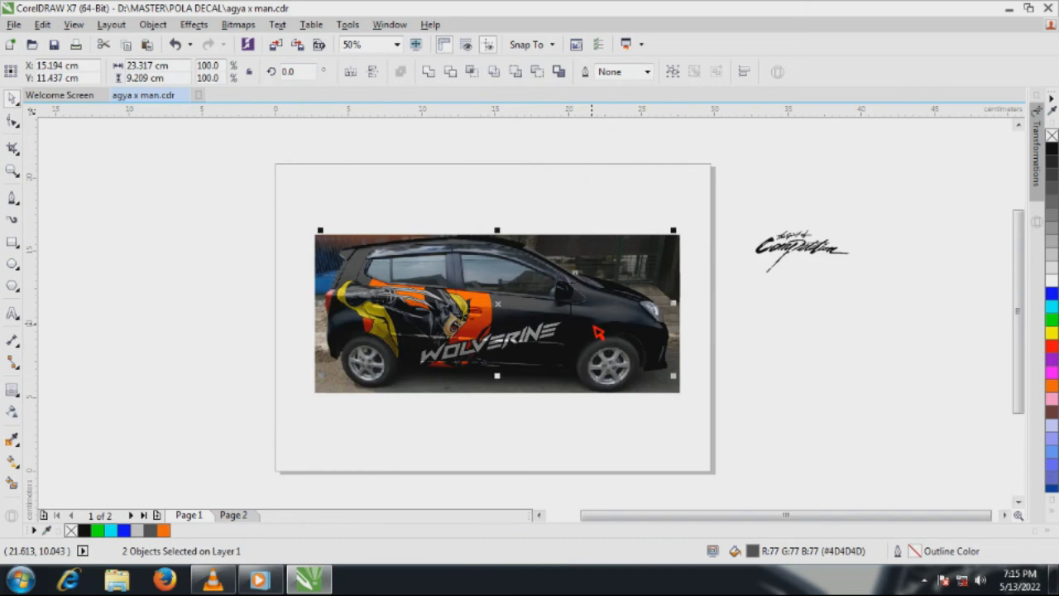
click(758, 395)
Select the bitmap and PowerClipped body and try cyan, white, red, orange, grey and 70% Black fills, finishing with yellow
drag(288, 218, 693, 383)
click(1052, 307)
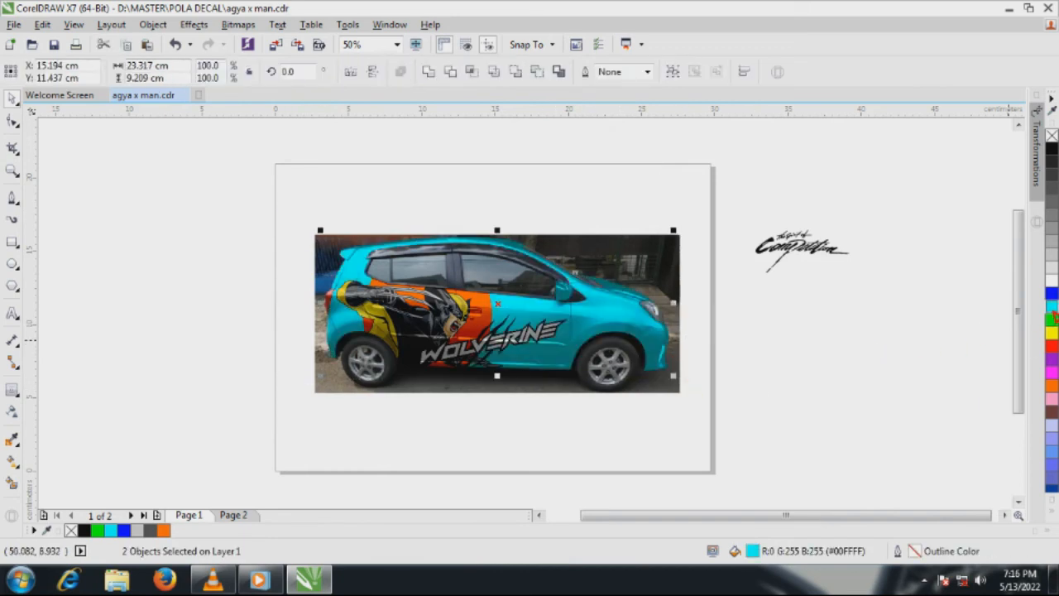
click(1052, 278)
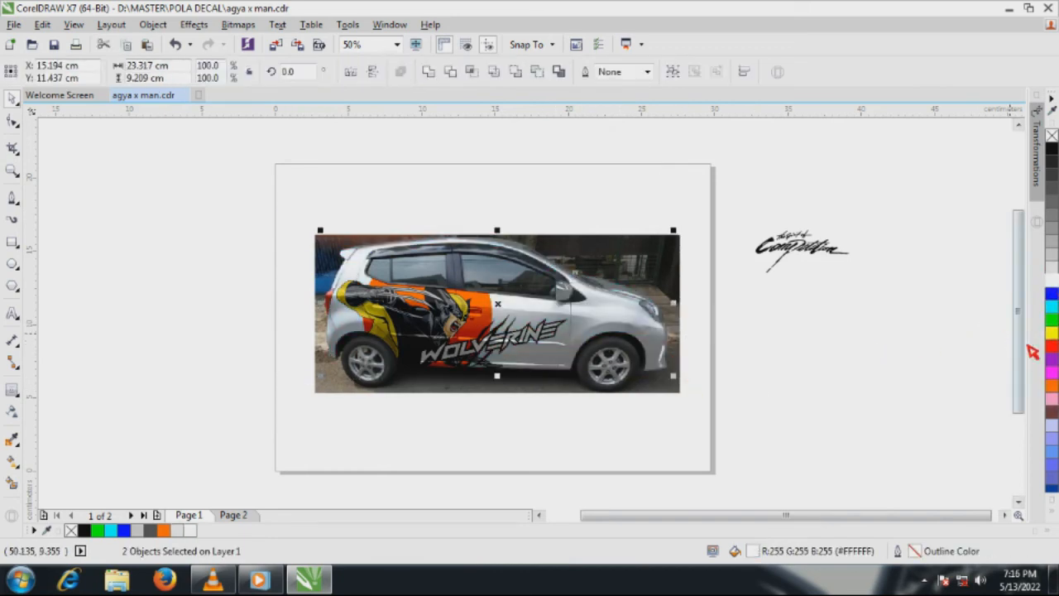
click(1051, 346)
click(1052, 385)
click(1052, 332)
click(1052, 307)
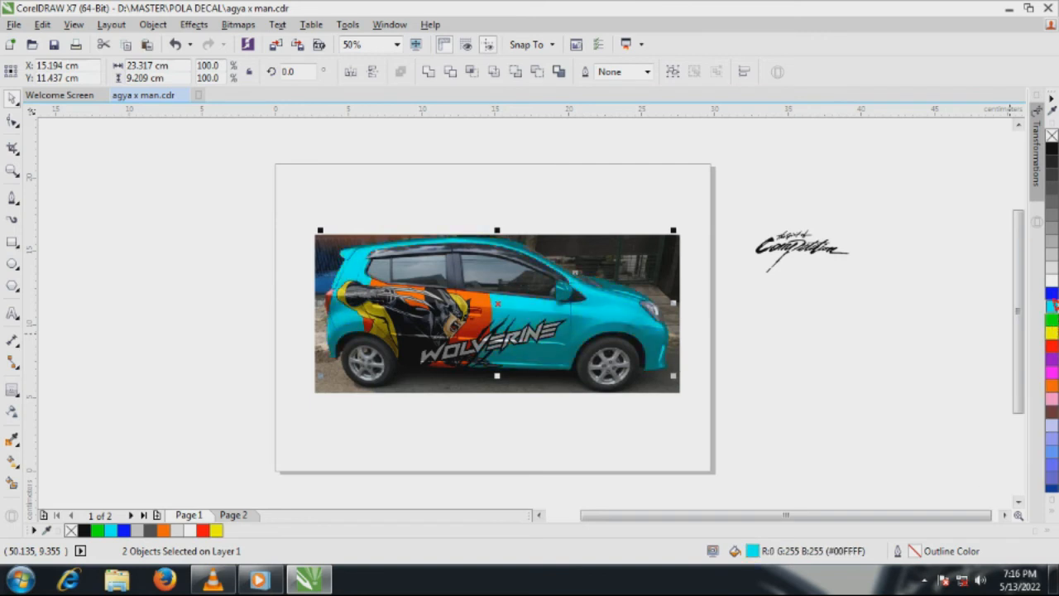
click(1052, 279)
click(1052, 240)
click(1052, 187)
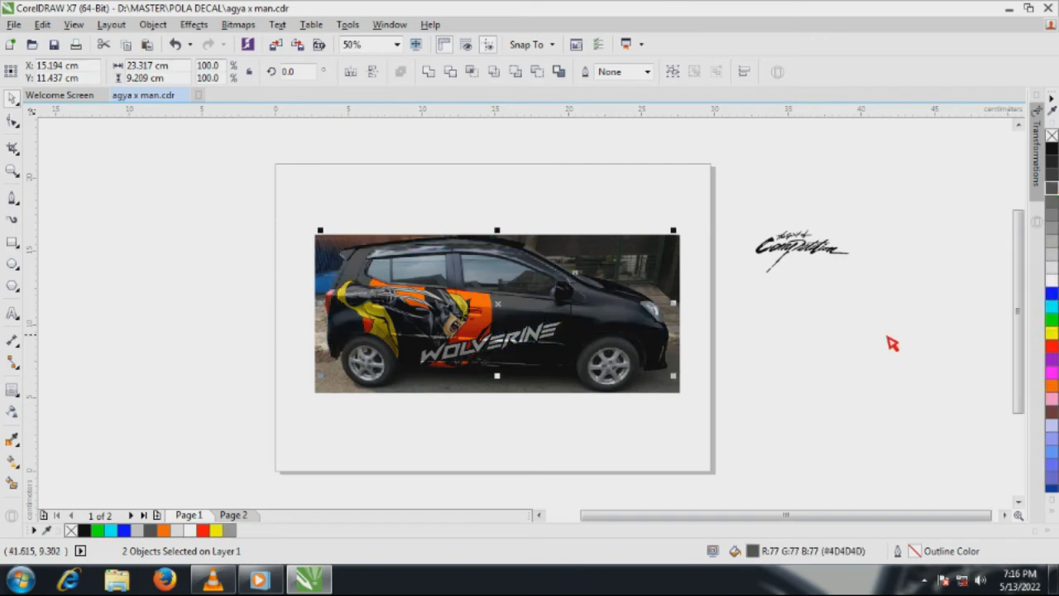
click(1052, 307)
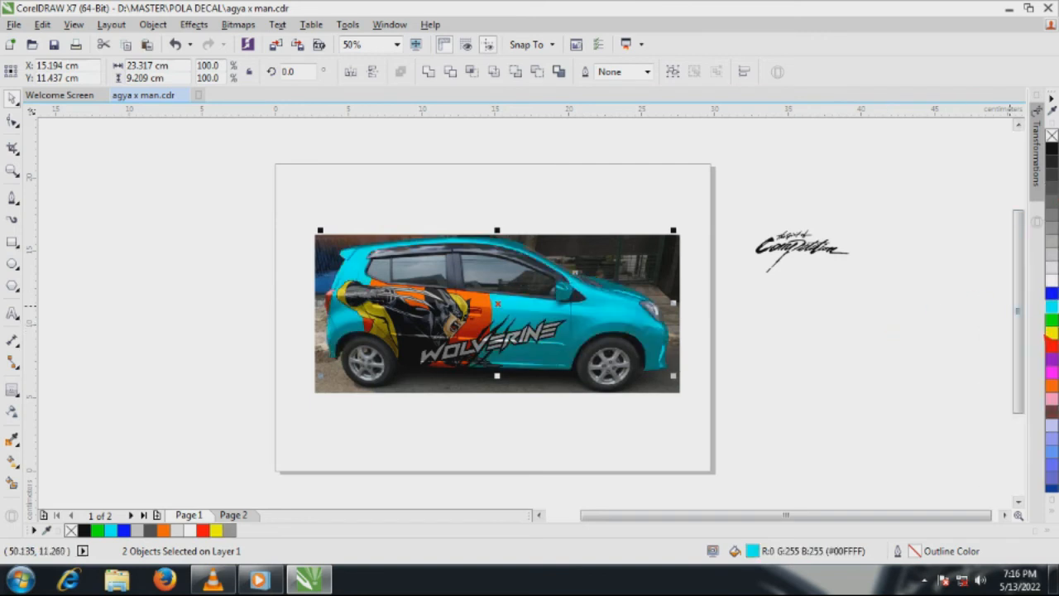
click(1052, 332)
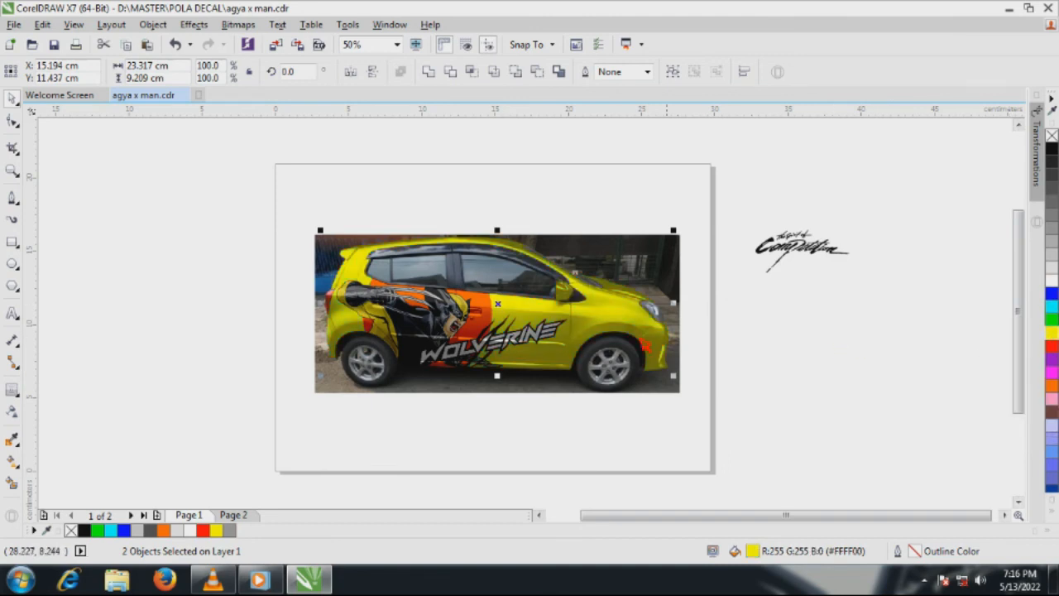
Delete the unused Competition lettering beside the page
scroll(506, 321, up, 1)
scroll(506, 321, down, 1)
click(773, 257)
click(776, 252)
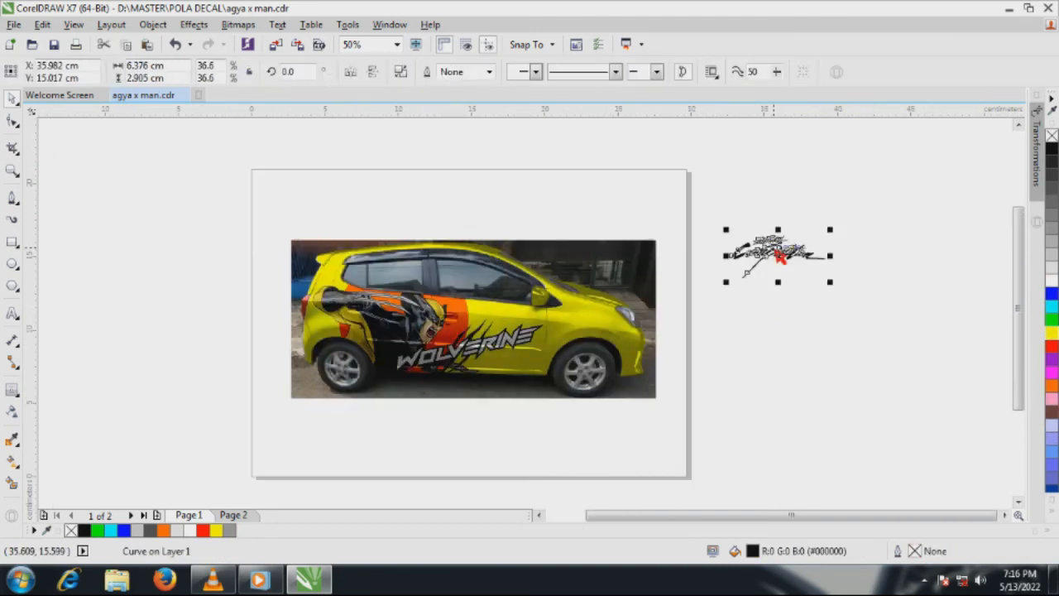
key(Delete)
click(13, 171)
drag(597, 389, 680, 419)
key(space)
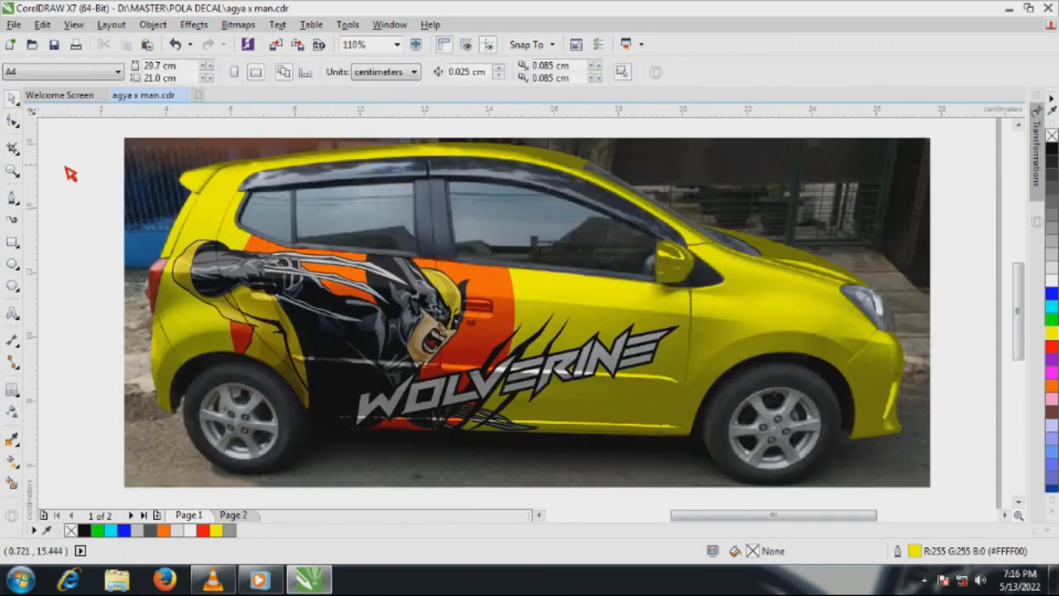